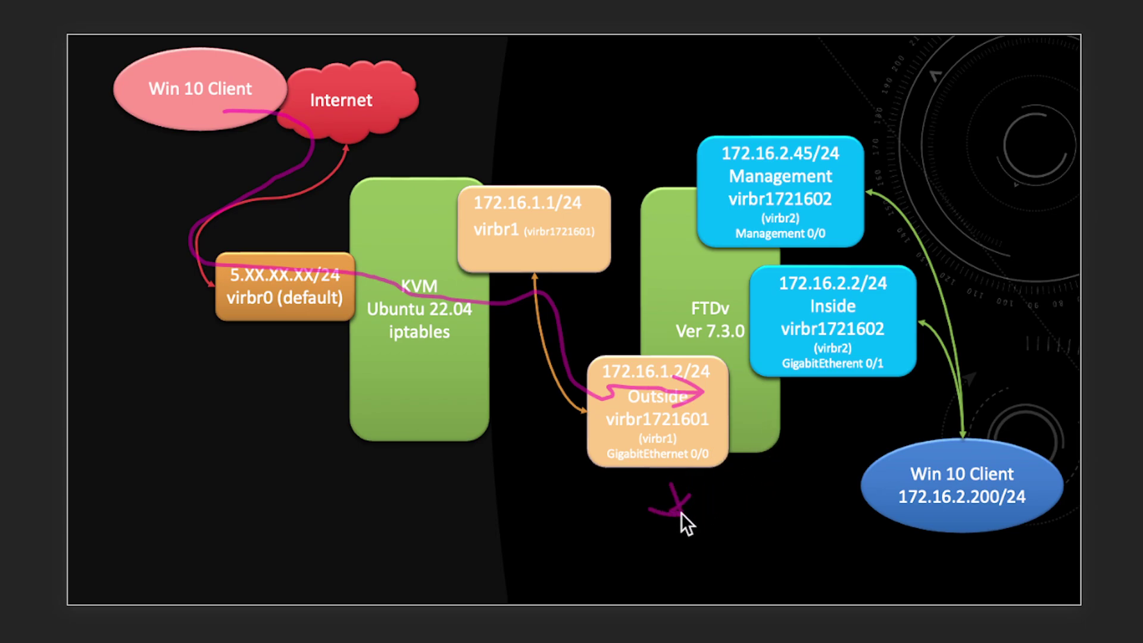
Mark the path from Outside to the inside client on the slide, then erase all the ink
{"action": "left_click_drag", "start_coordinate": [649, 510], "coordinate": [738, 509]}
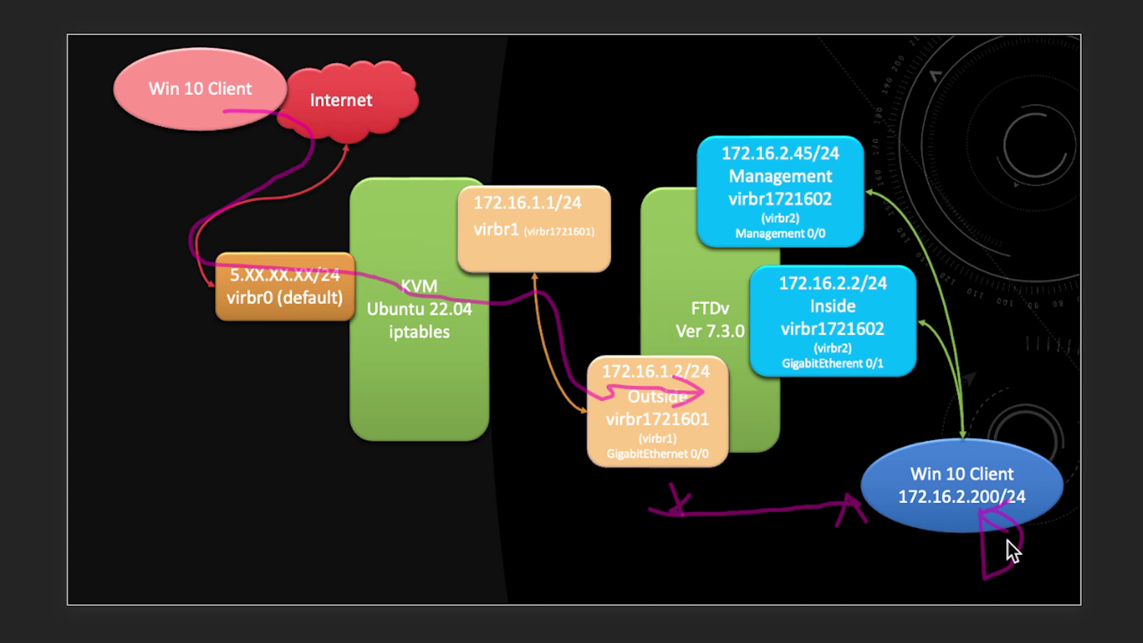
{"action": "key", "text": "e"}
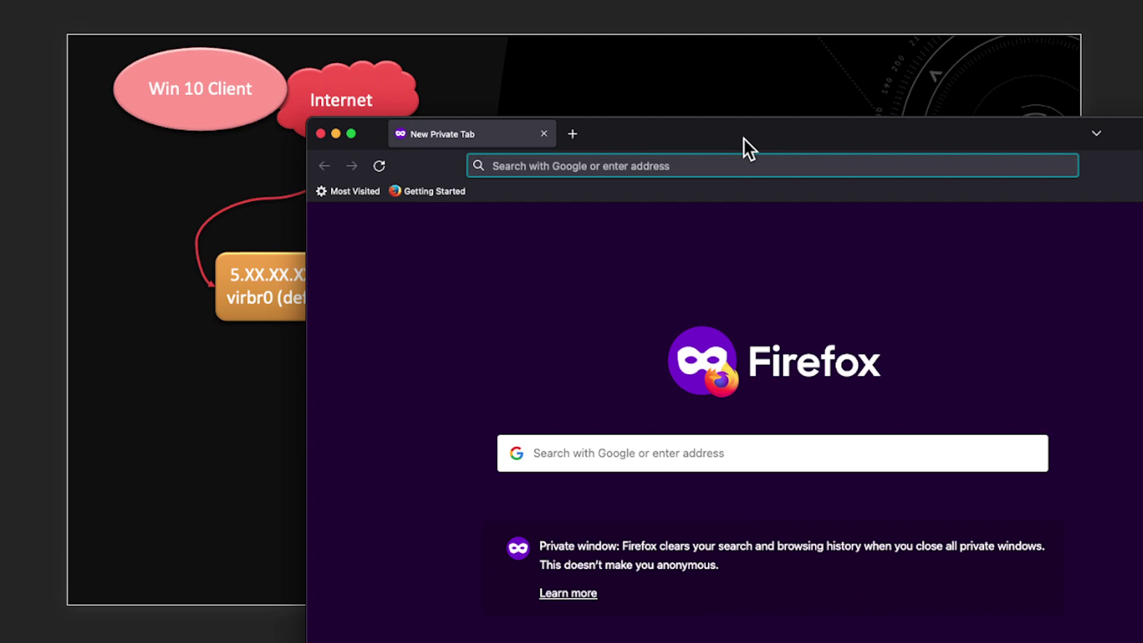
{"action": "left_click_drag", "start_coordinate": [745, 138], "coordinate": [502, 27]}
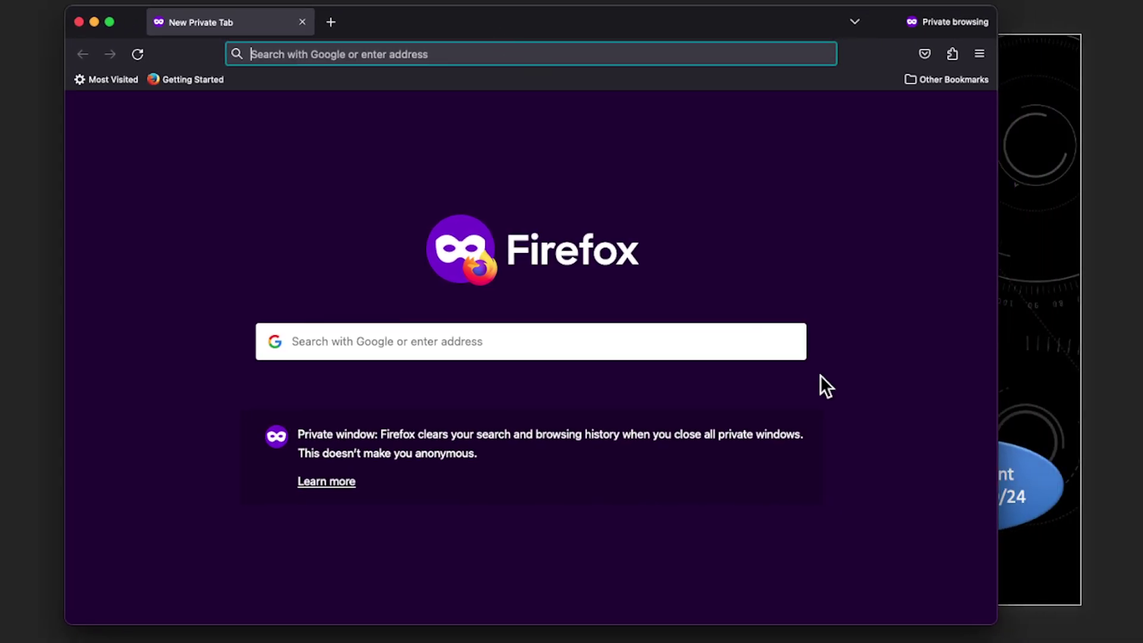
{"action": "left_click_drag", "start_coordinate": [995, 623], "coordinate": [1091, 612]}
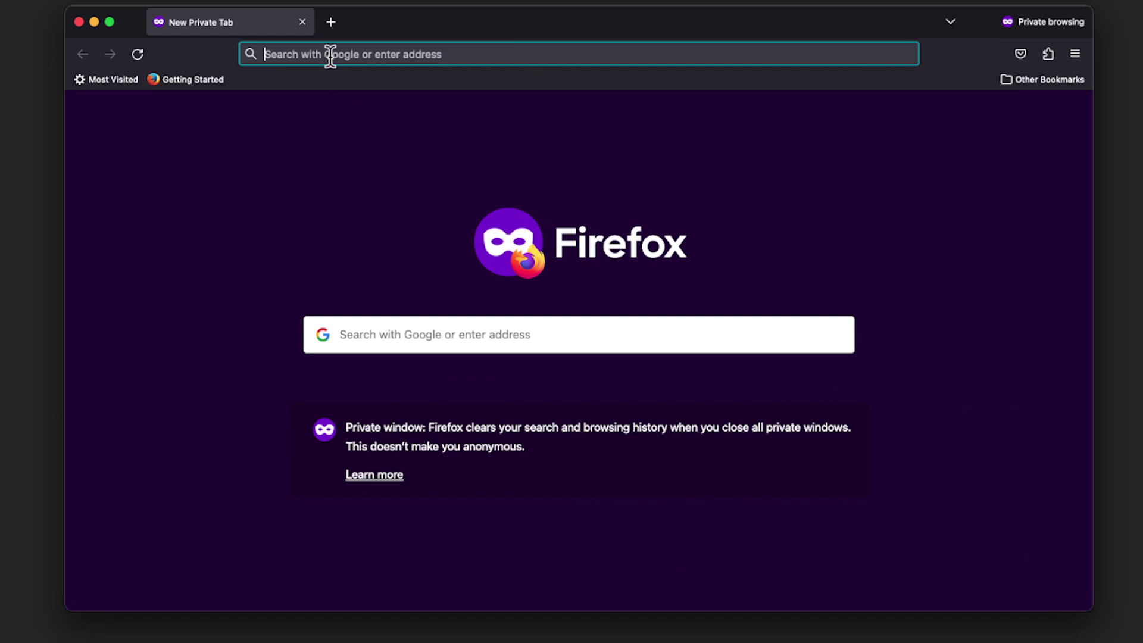
{"action": "type", "text": "https://"}
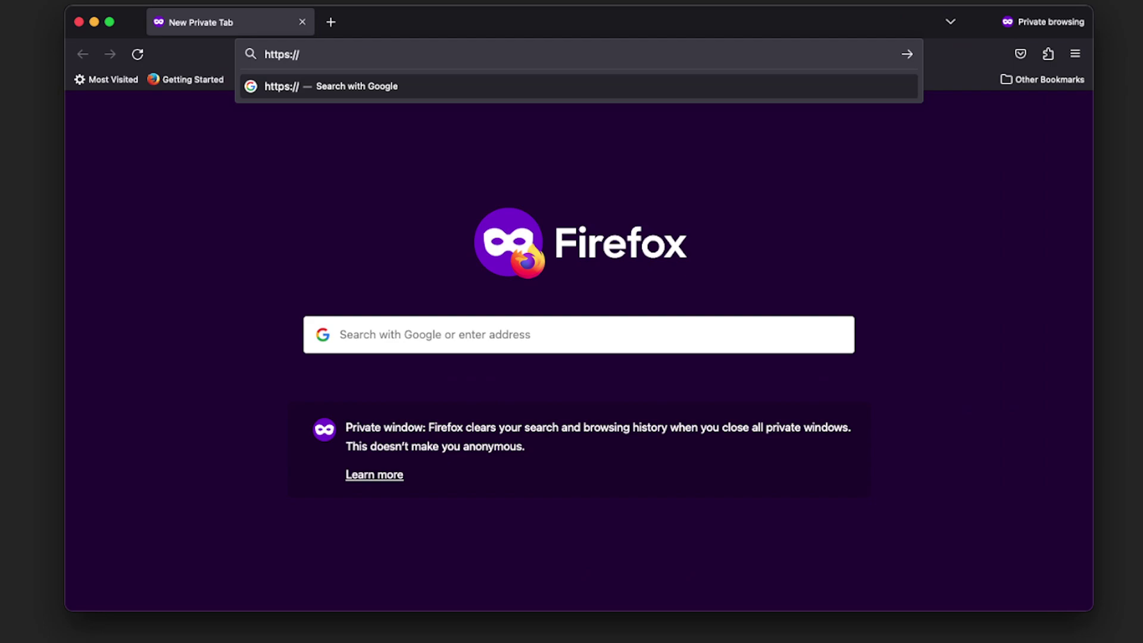
{"action": "type", "text": "co1."}
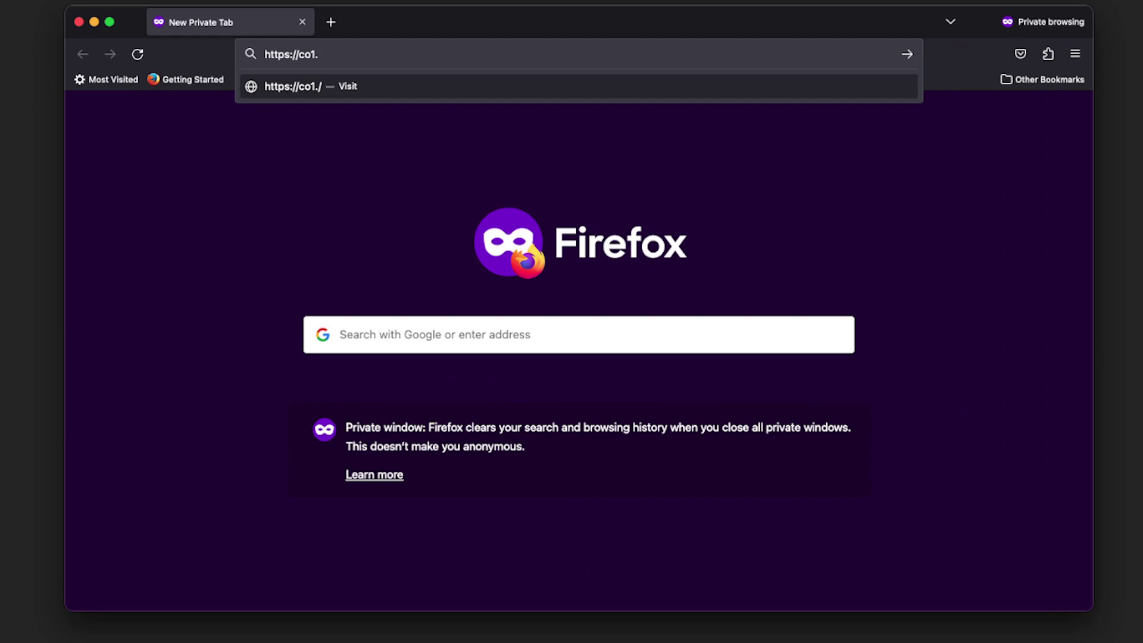
{"action": "type", "text": "ddp.onl"}
{"action": "key", "text": "Return"}
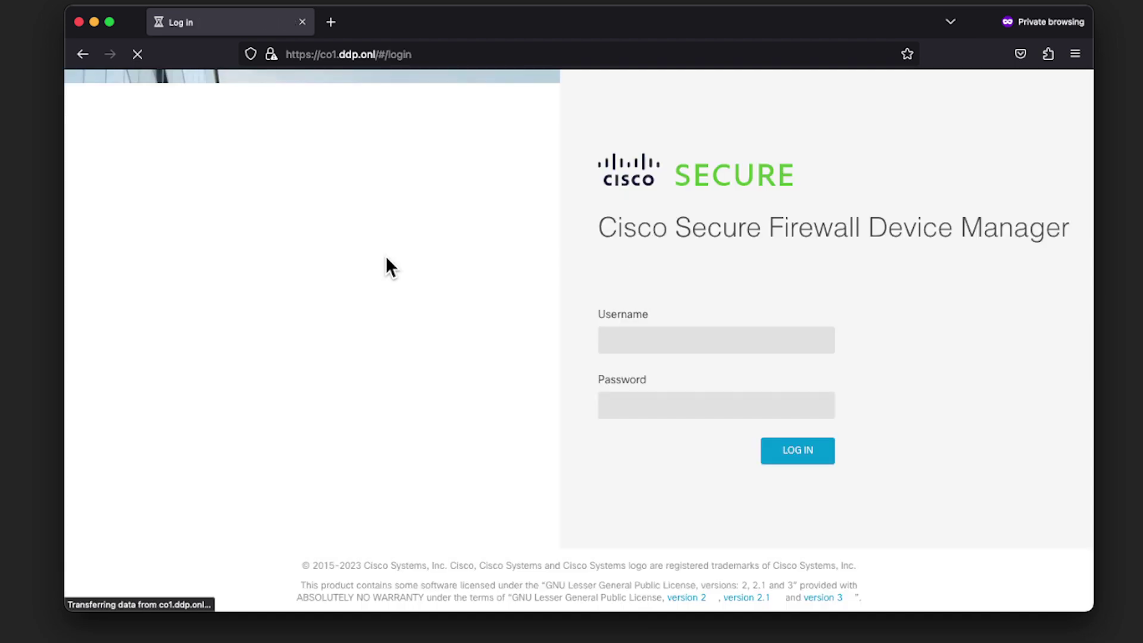
Log in to Device Manager with the administrator username and password
{"action": "left_click", "coordinate": [676, 335]}
{"action": "type", "text": "a"}
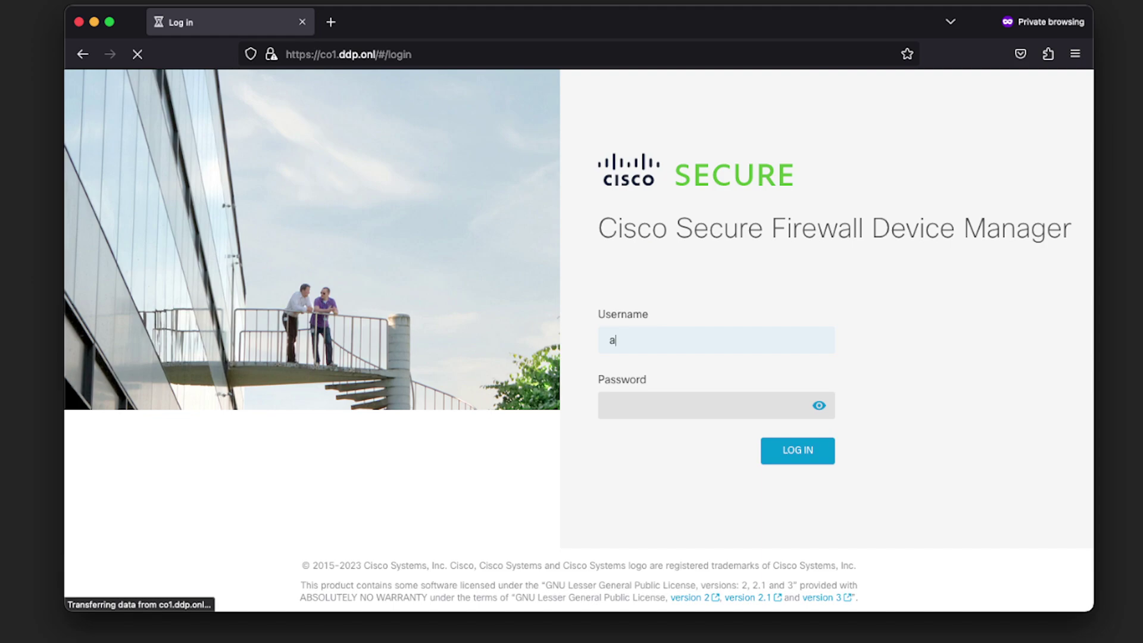
{"action": "type", "text": "dmin"}
{"action": "key", "text": "Tab"}
{"action": "type", "text": "C"}
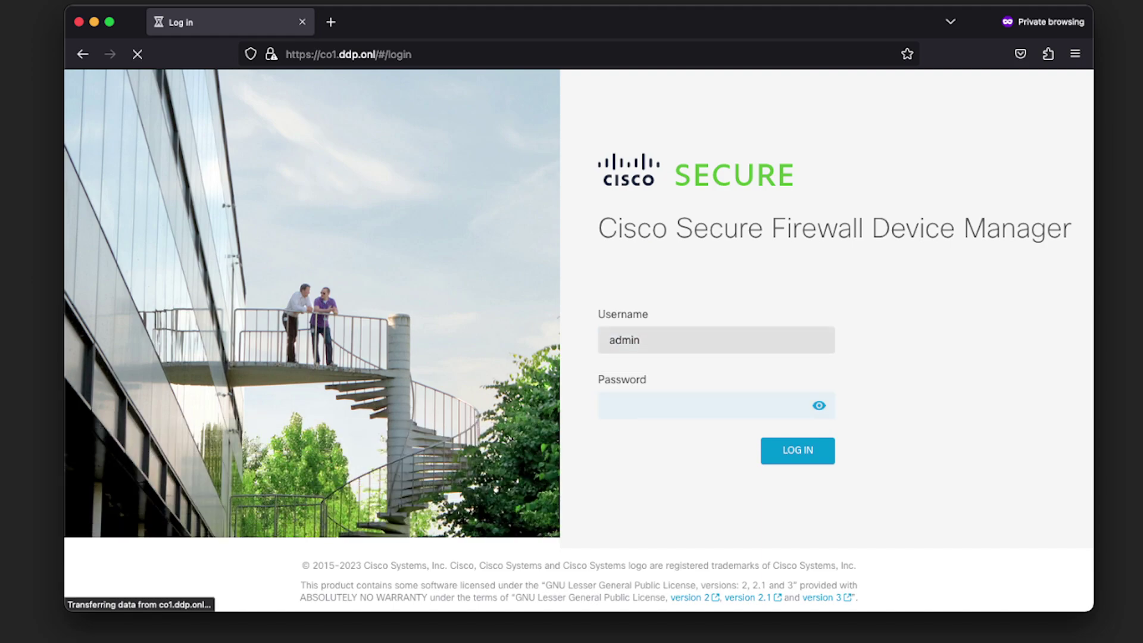
{"action": "type", "text": "isco"}
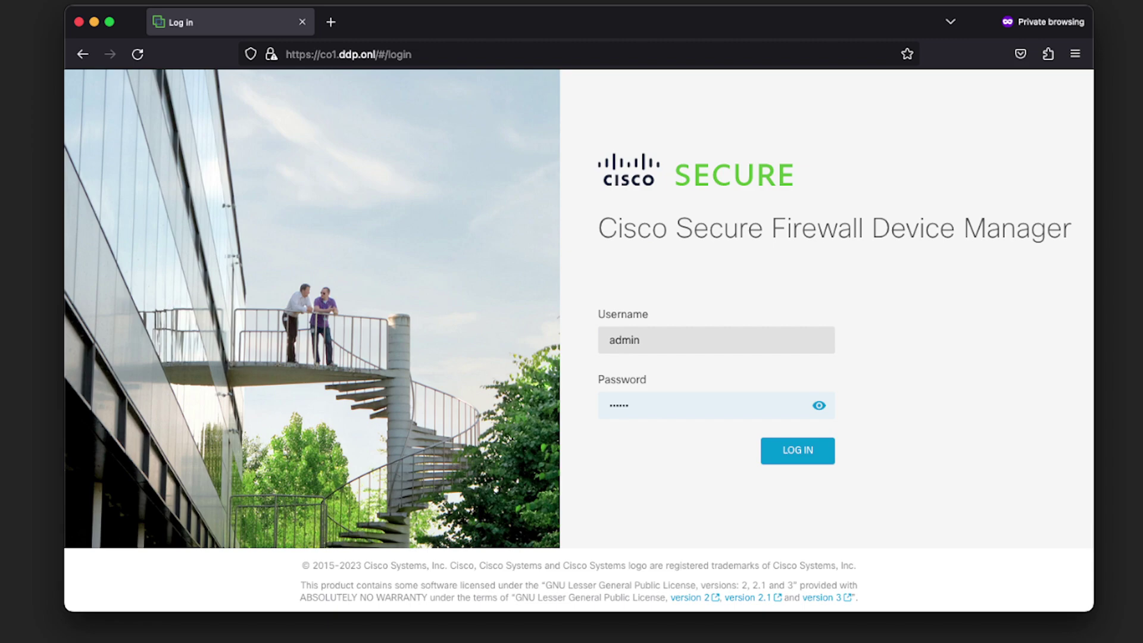
{"action": "type", "text": "123!"}
{"action": "key", "text": "Return"}
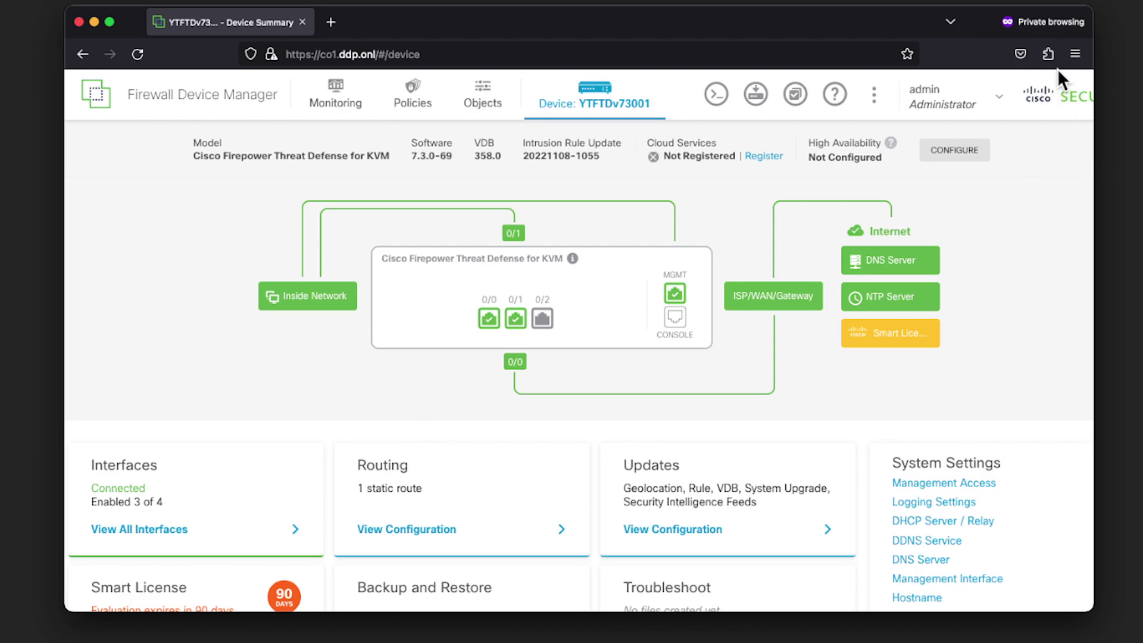
Reduce the browser page zoom to 90%
{"action": "left_click", "coordinate": [1075, 54]}
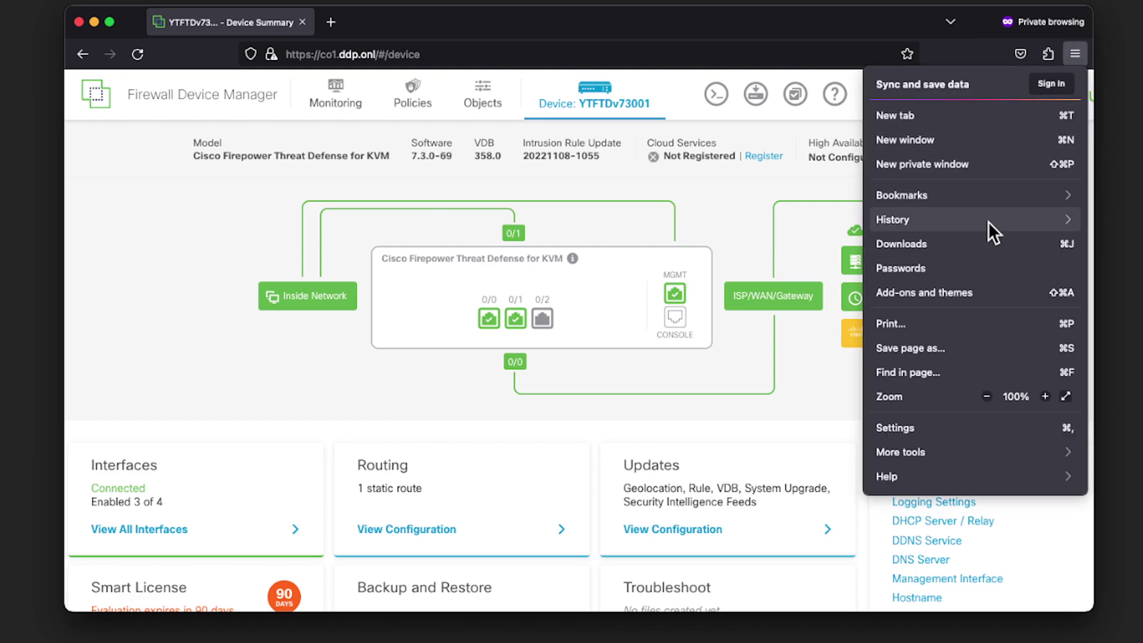
{"action": "left_click", "coordinate": [988, 397]}
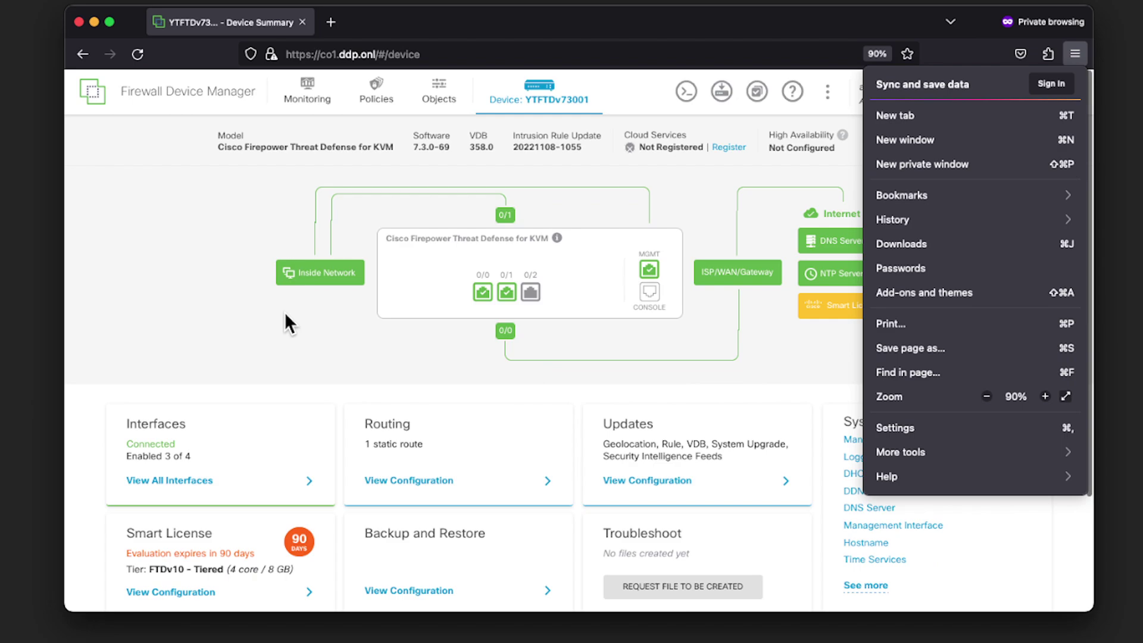
{"action": "left_click", "coordinate": [135, 285]}
{"action": "scroll", "coordinate": [136, 285], "scroll_direction": "left", "scroll_amount": 2}
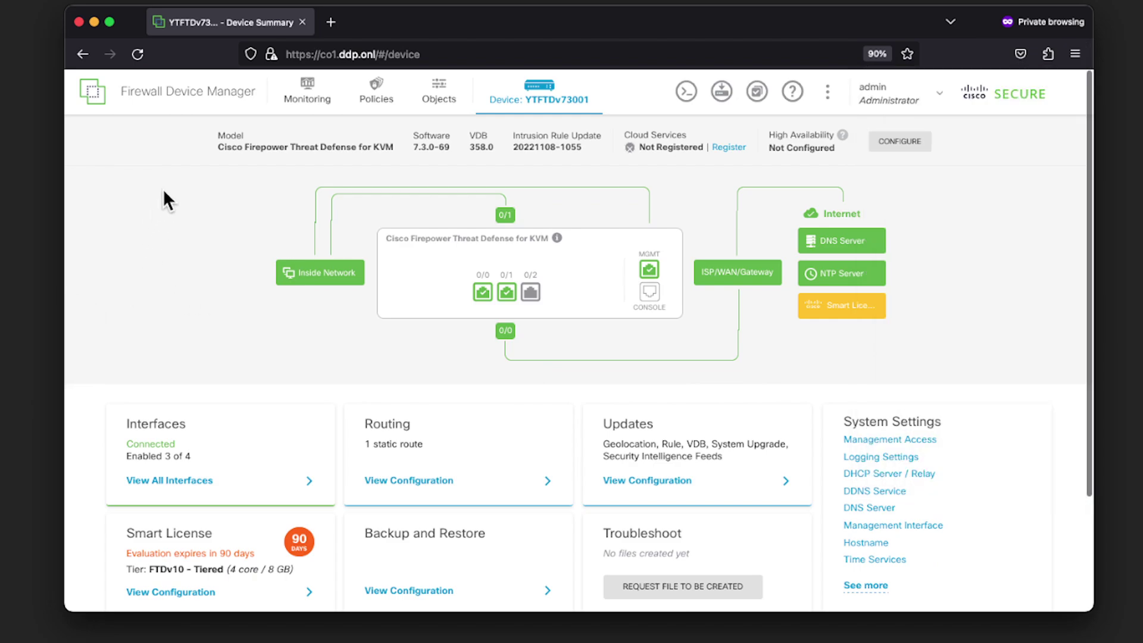
Show the NAT rules under Policies, with the single dynamic InsideOutside rule
{"action": "left_click", "coordinate": [386, 109]}
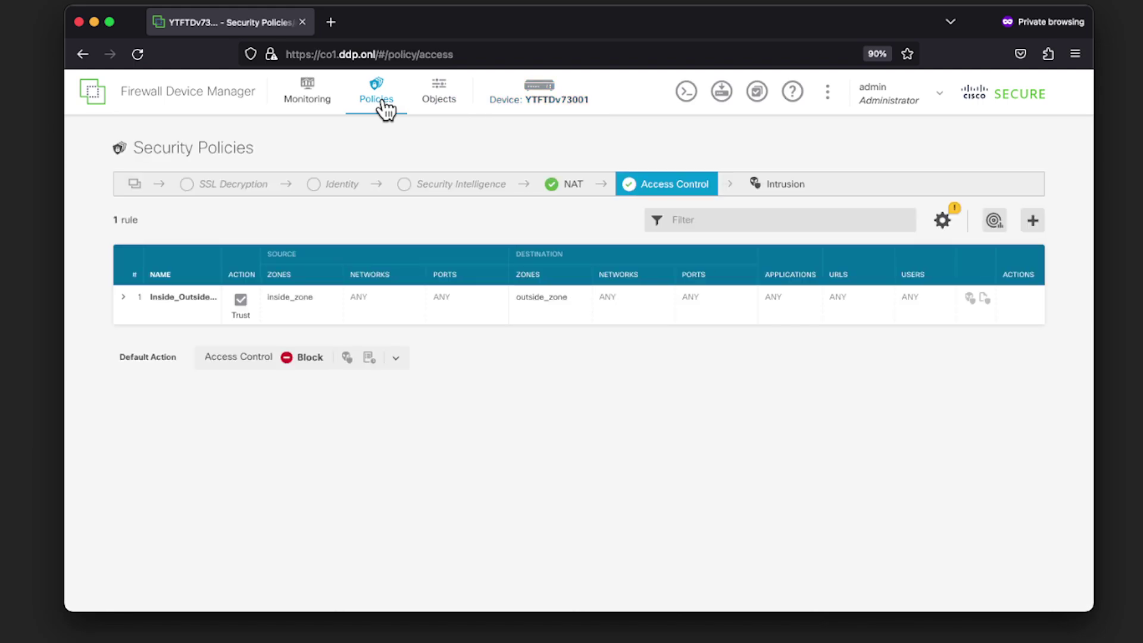
{"action": "left_click", "coordinate": [558, 191]}
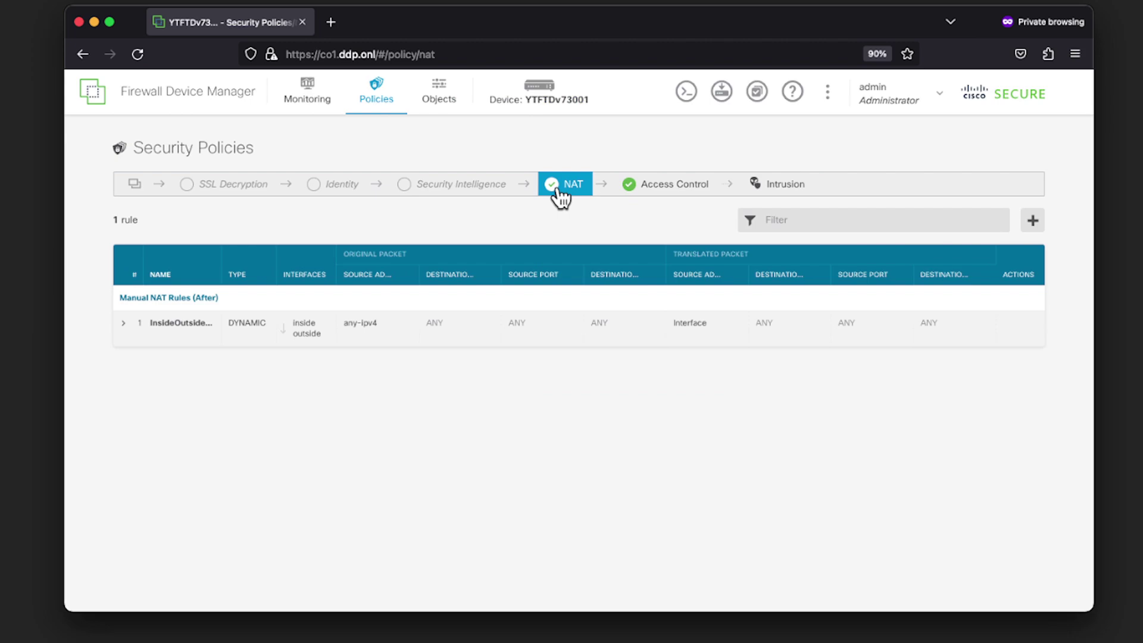
Start a new NAT rule titled NATRDPOuttoIn
{"action": "left_click", "coordinate": [1034, 222]}
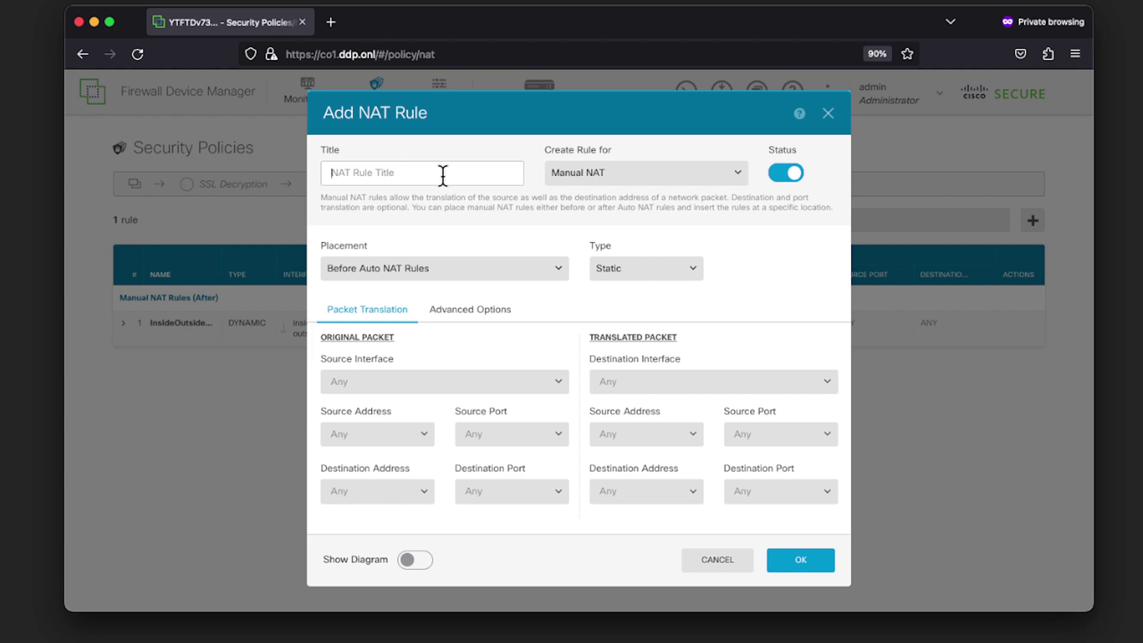
{"action": "type", "text": "NATRDPOuttoIn"}
Set the original packet to source interface outside, source Any, destination the interface address
{"action": "left_click", "coordinate": [417, 387]}
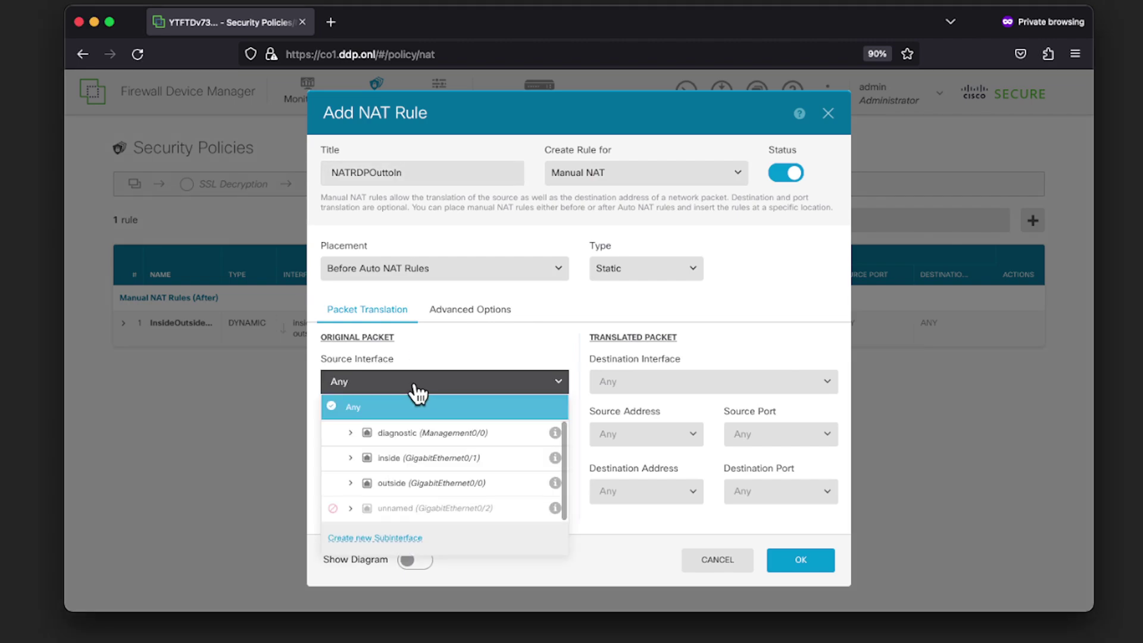
{"action": "left_click", "coordinate": [374, 490]}
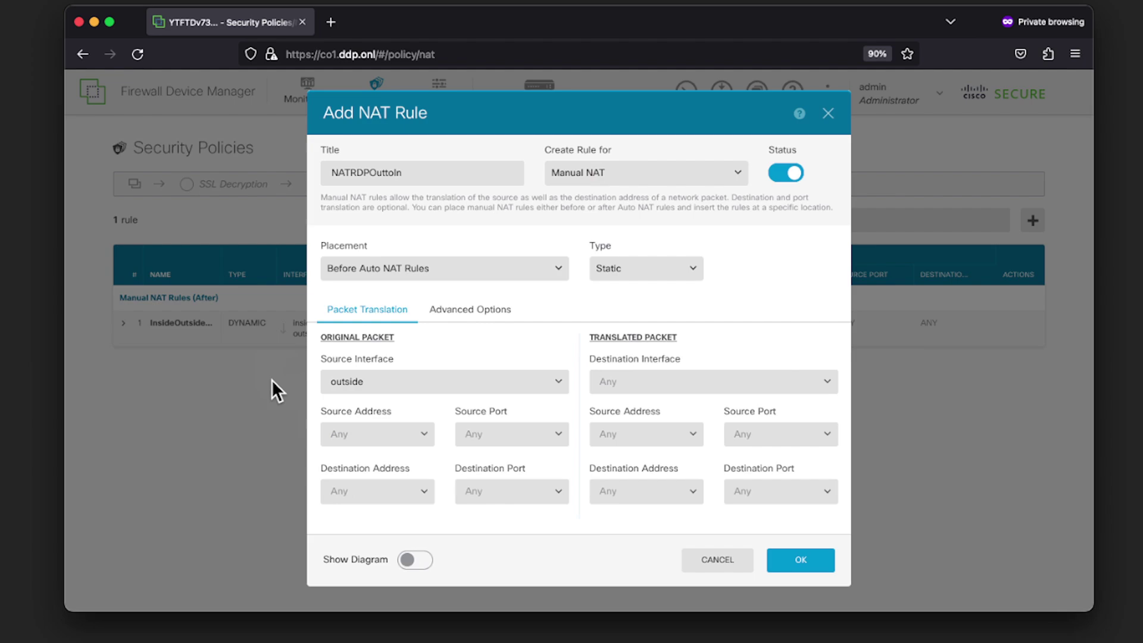
{"action": "left_click", "coordinate": [410, 440]}
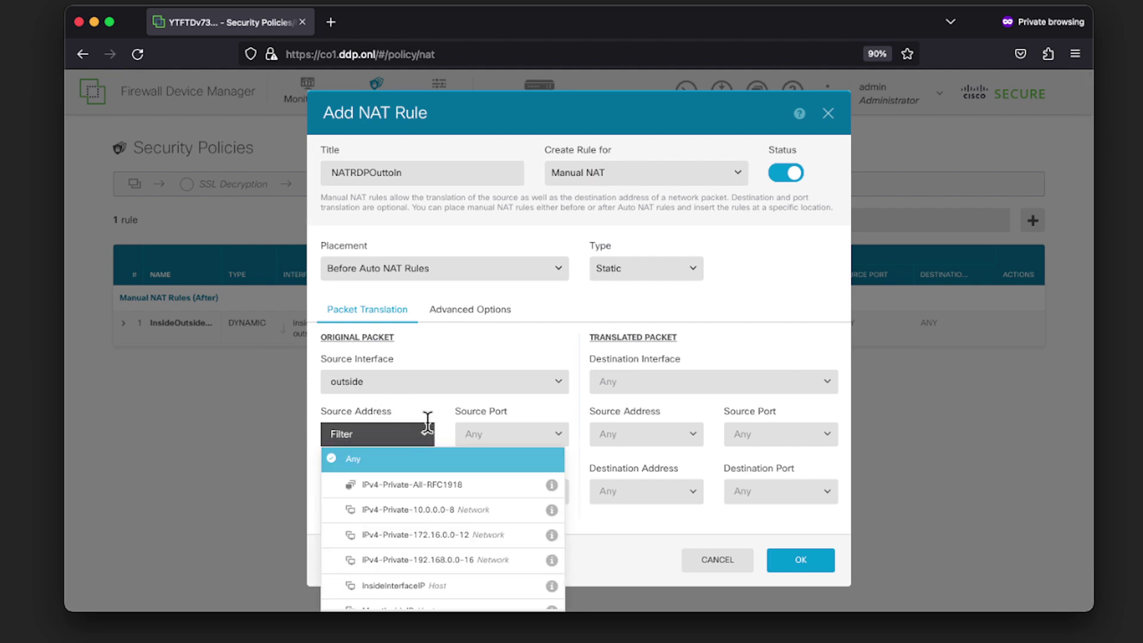
{"action": "left_click", "coordinate": [427, 412]}
{"action": "left_click", "coordinate": [411, 492]}
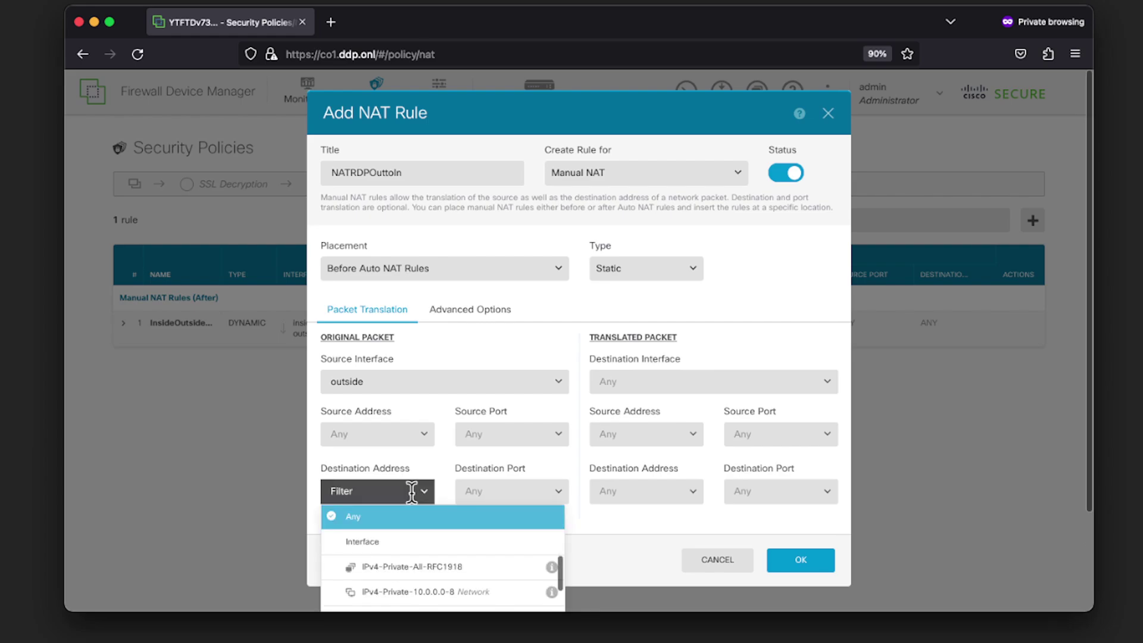
{"action": "left_click", "coordinate": [395, 542]}
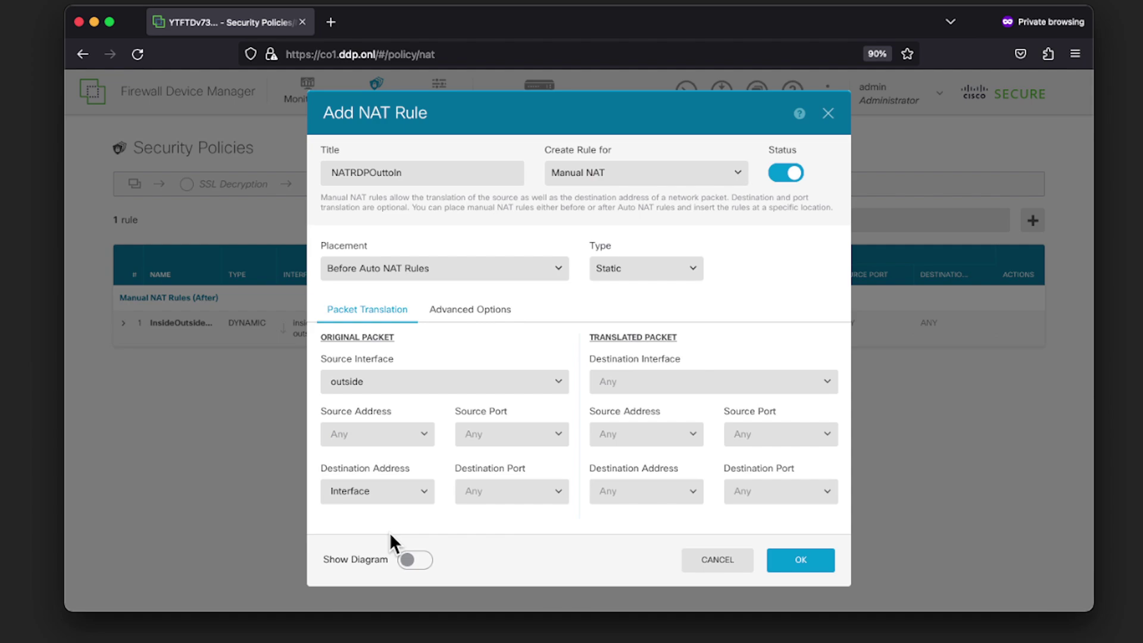
Rename the rule title to PATRDPOuttoIn
{"action": "left_click", "coordinate": [344, 172]}
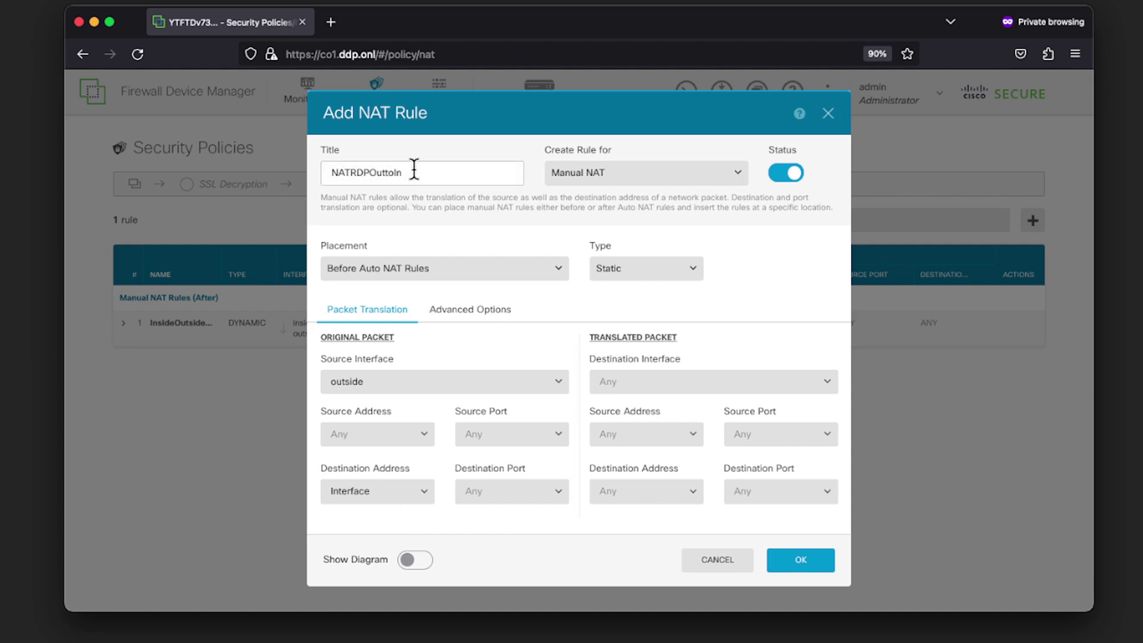
{"action": "key", "text": "BackSpace"}
{"action": "type", "text": "P"}
Set original destination port to RDP and translated destination interface to inside
{"action": "left_click", "coordinate": [484, 503]}
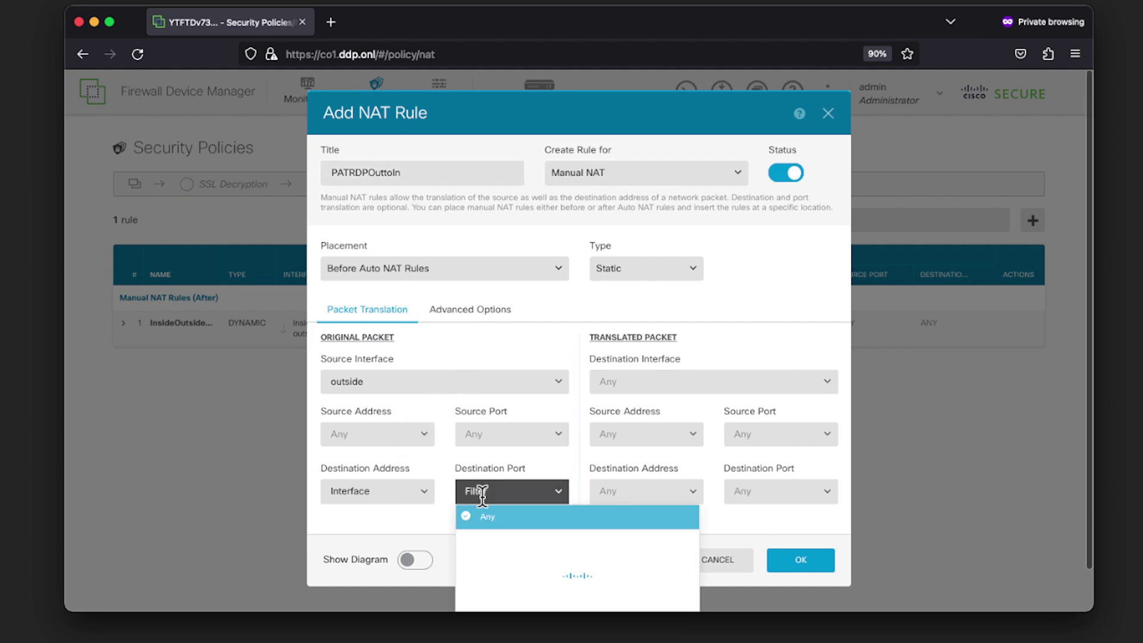
{"action": "scroll", "coordinate": [528, 563], "scroll_direction": "down", "scroll_amount": 6}
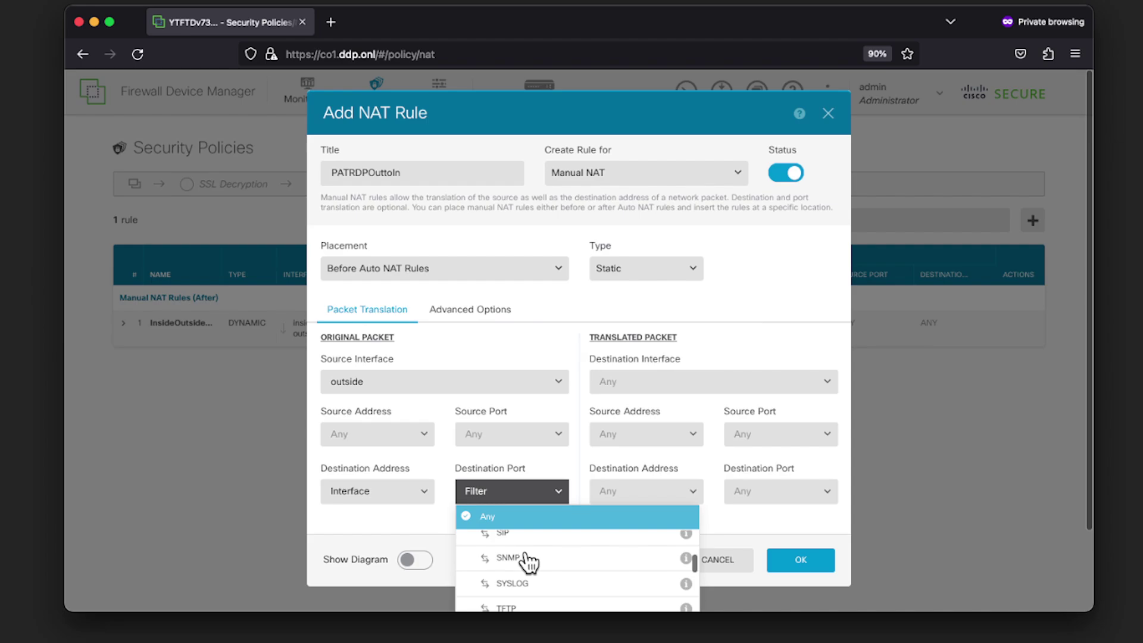
{"action": "scroll", "coordinate": [528, 563], "scroll_direction": "down", "scroll_amount": 6}
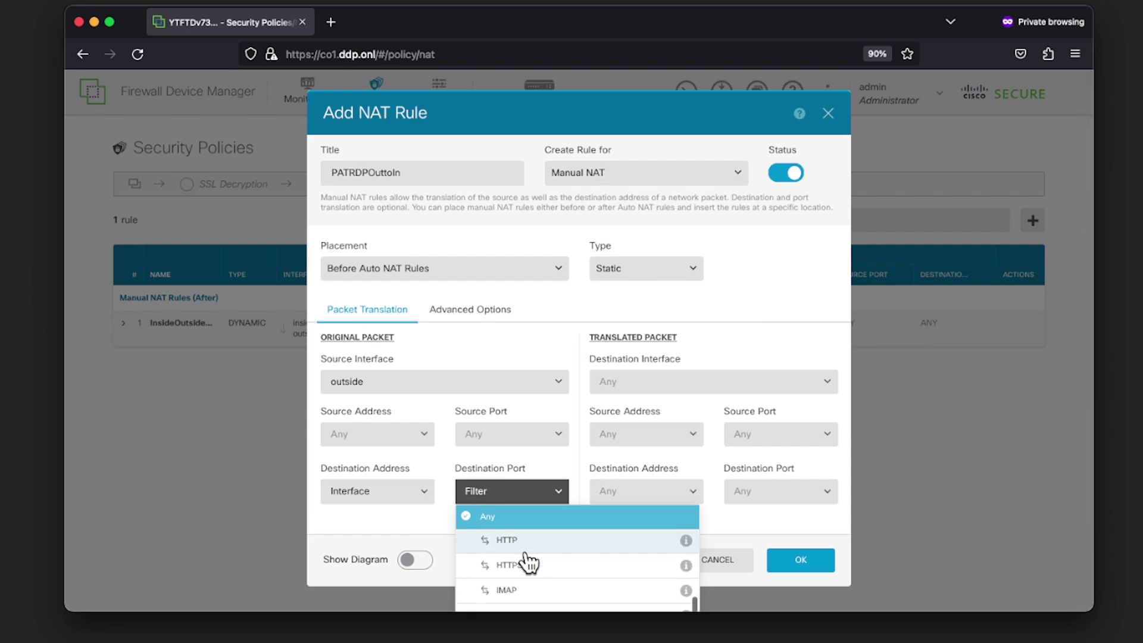
{"action": "scroll", "coordinate": [528, 563], "scroll_direction": "down", "scroll_amount": 5}
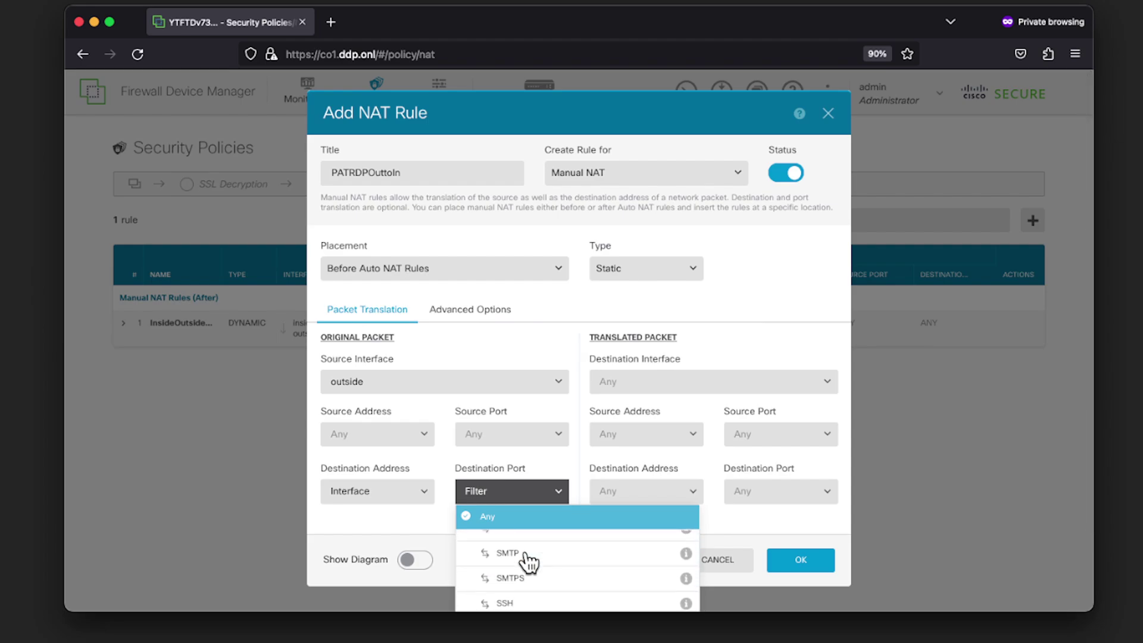
{"action": "scroll", "coordinate": [528, 563], "scroll_direction": "up", "scroll_amount": 4}
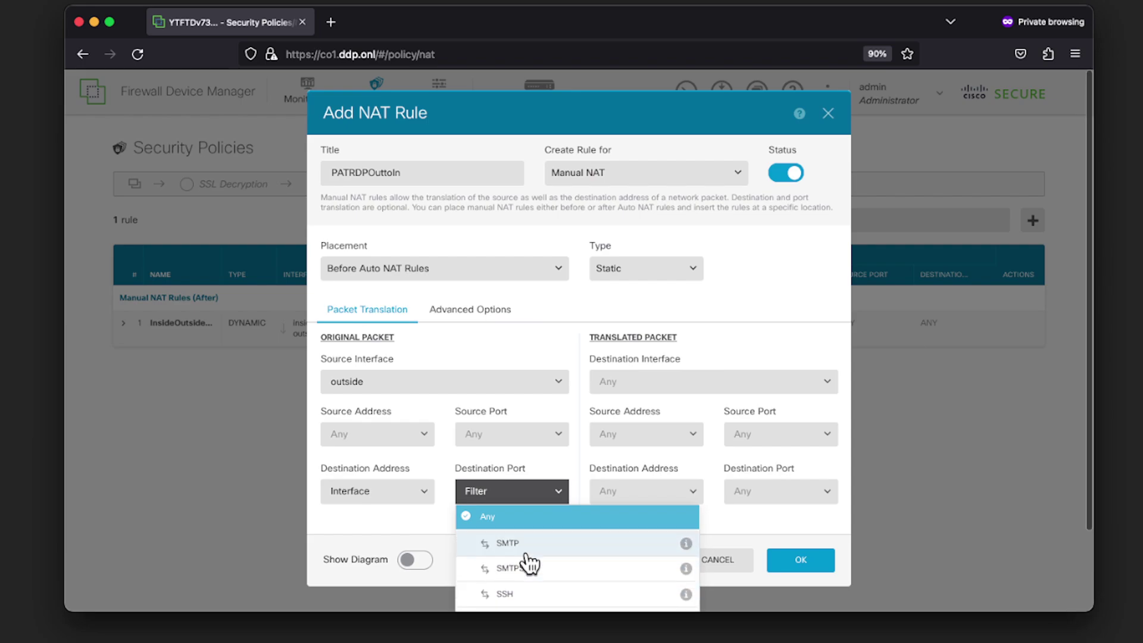
{"action": "scroll", "coordinate": [529, 563], "scroll_direction": "down", "scroll_amount": 2}
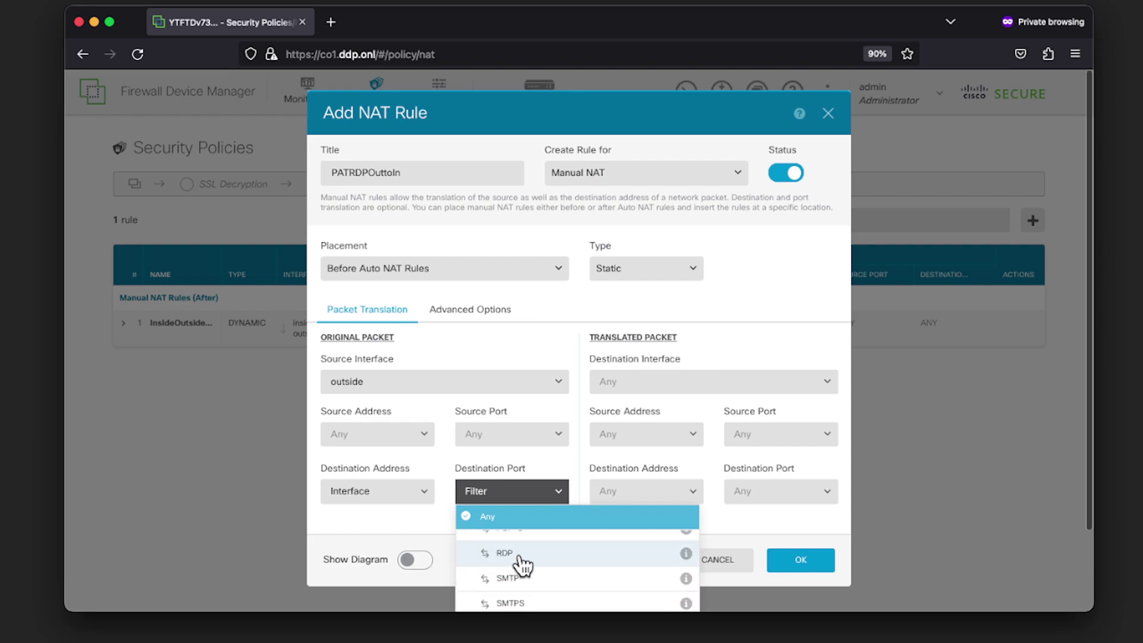
{"action": "left_click", "coordinate": [522, 554]}
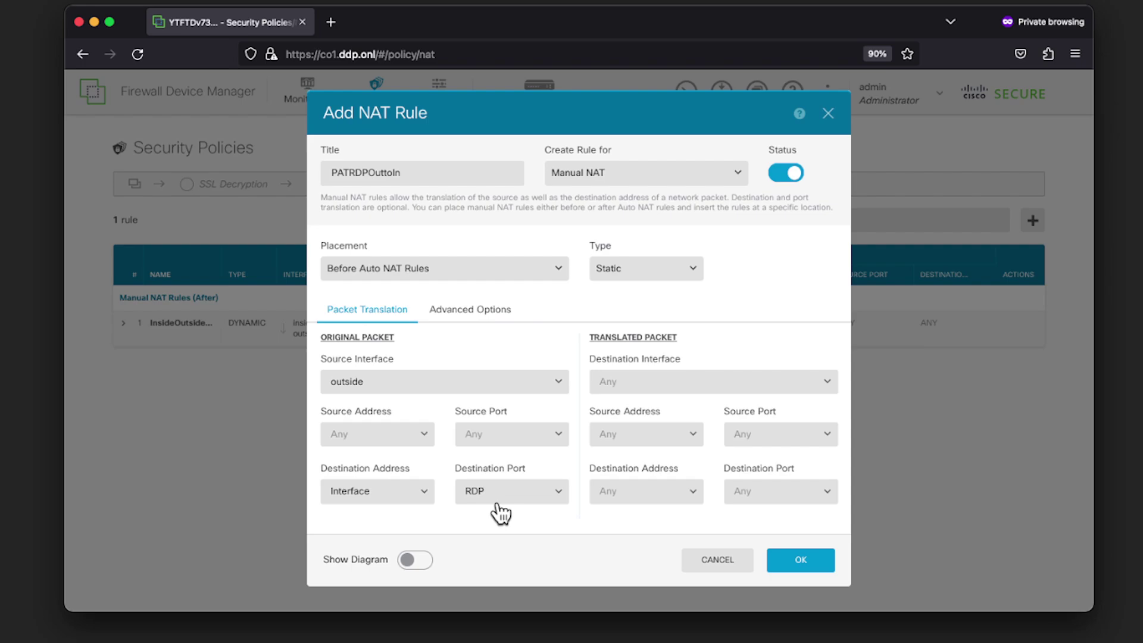
{"action": "left_click", "coordinate": [630, 500]}
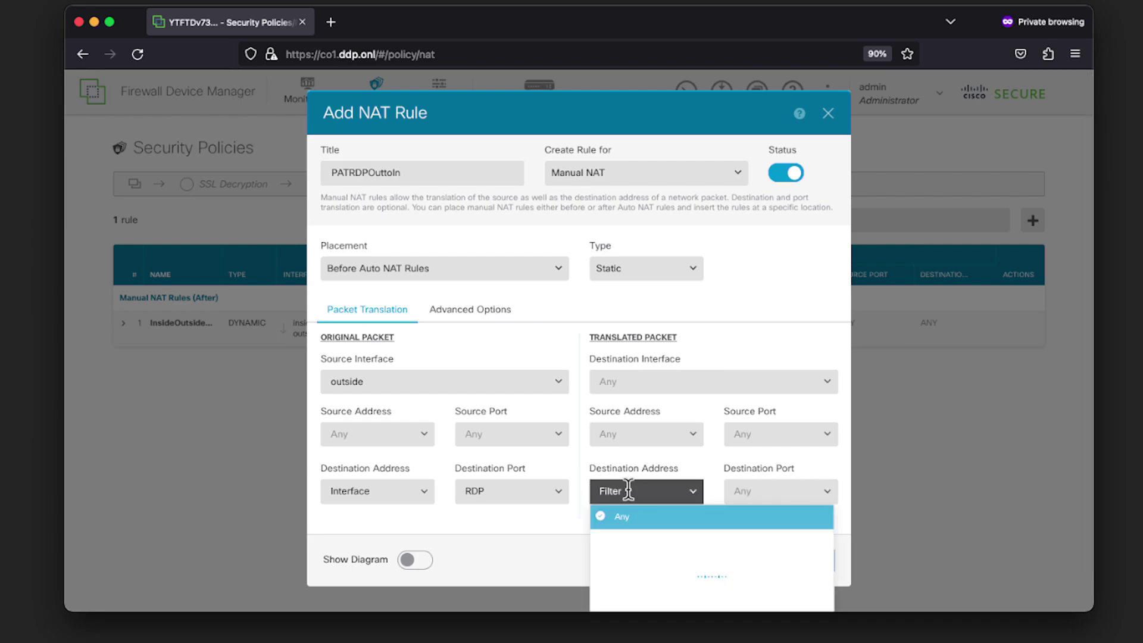
{"action": "left_click", "coordinate": [620, 387]}
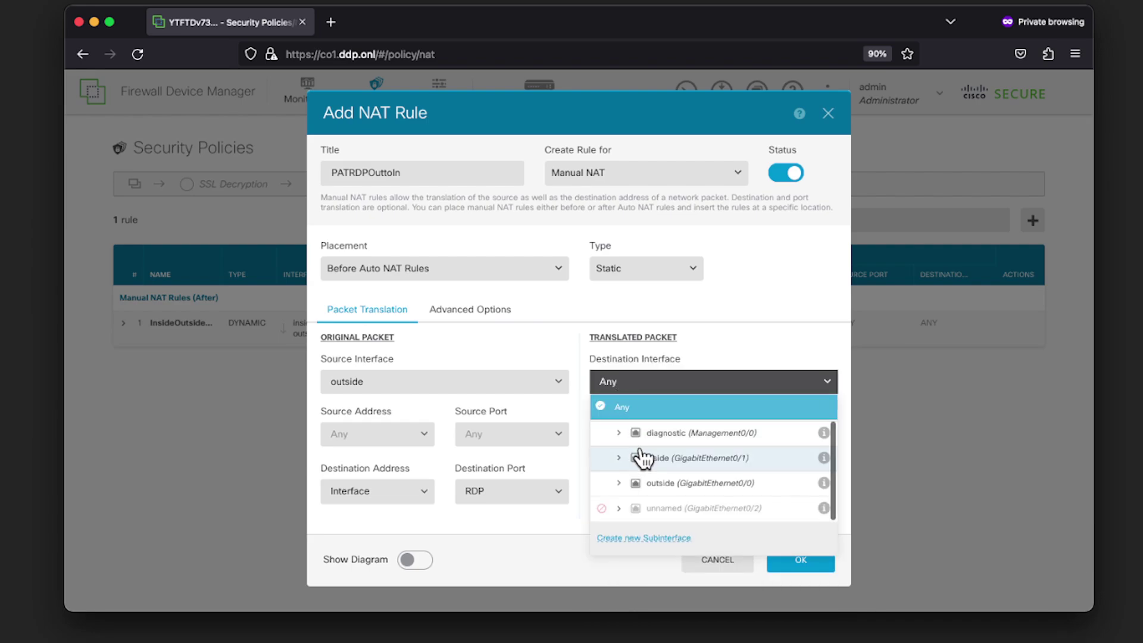
{"action": "left_click", "coordinate": [639, 457]}
Set the translated destination address to kali001 and the translated destination port to RDP
{"action": "left_click", "coordinate": [653, 491]}
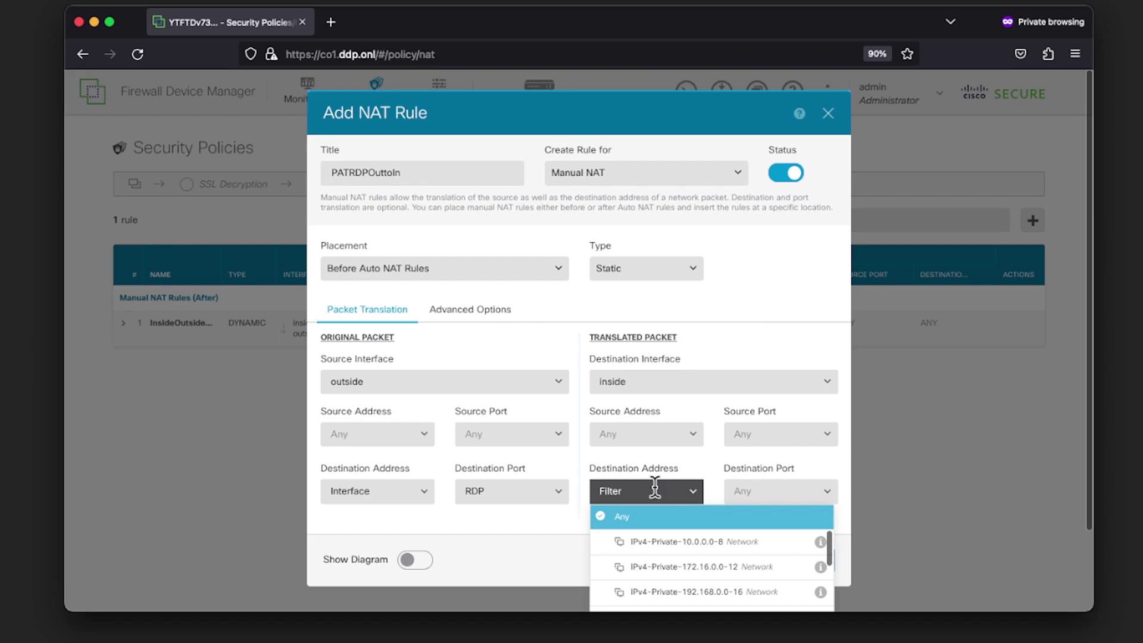
{"action": "scroll", "coordinate": [671, 558], "scroll_direction": "down", "scroll_amount": 5}
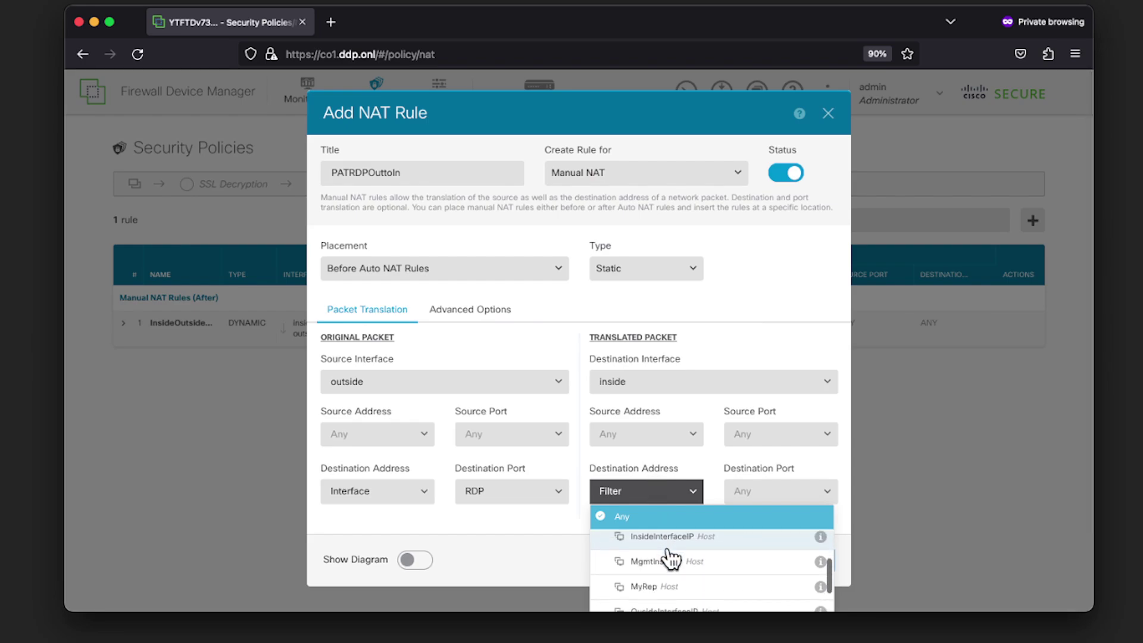
{"action": "scroll", "coordinate": [672, 558], "scroll_direction": "down", "scroll_amount": 4}
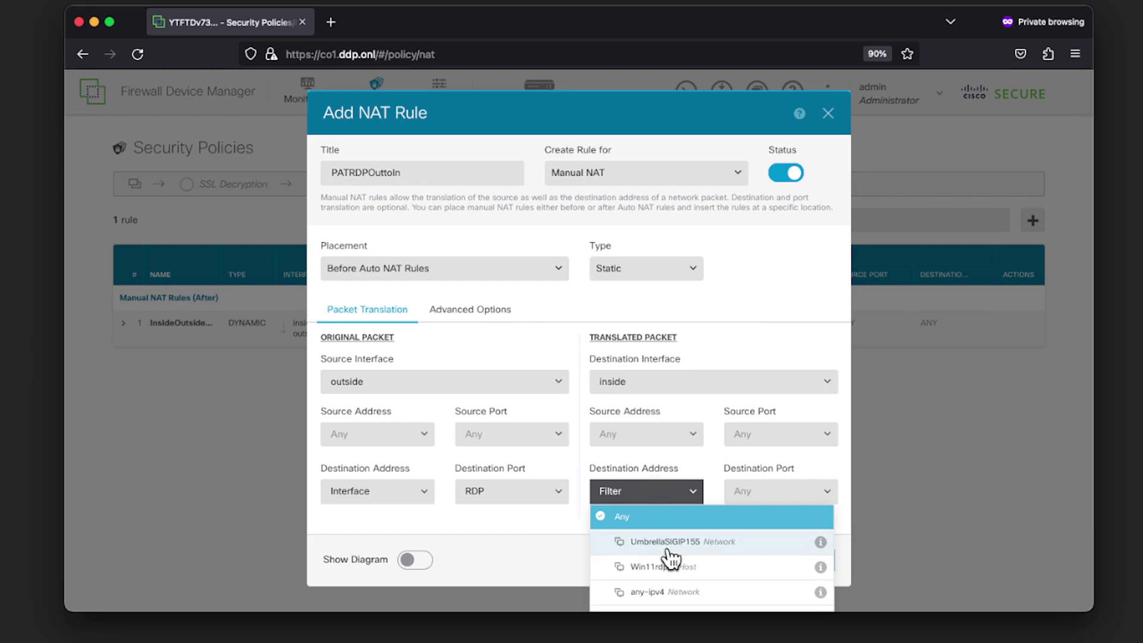
{"action": "scroll", "coordinate": [667, 554], "scroll_direction": "down", "scroll_amount": 2}
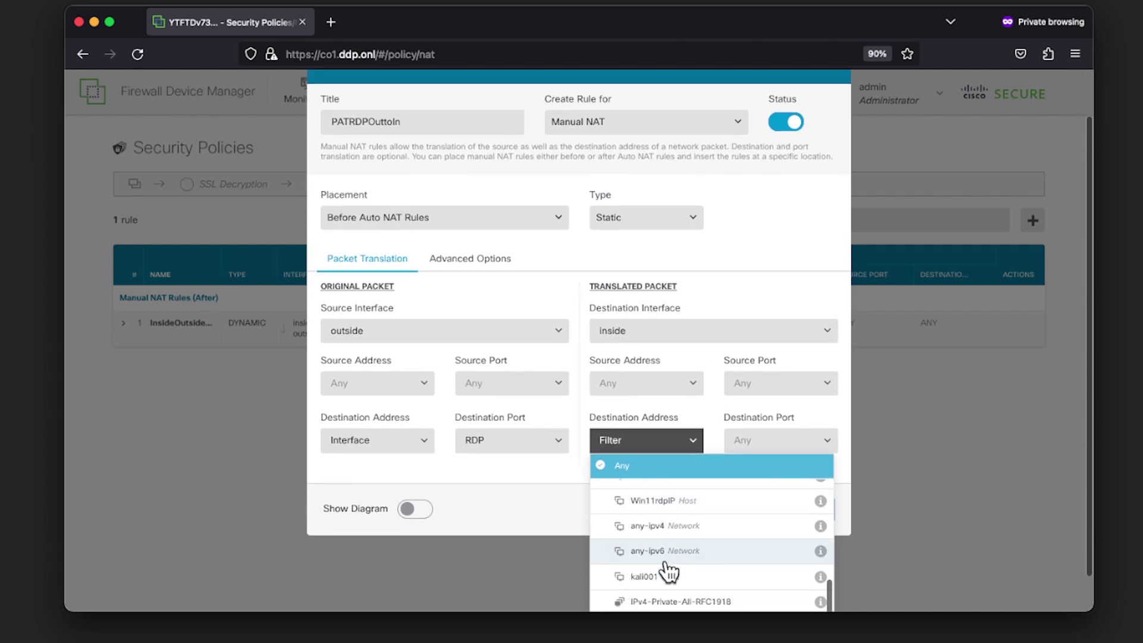
{"action": "left_click", "coordinate": [663, 578]}
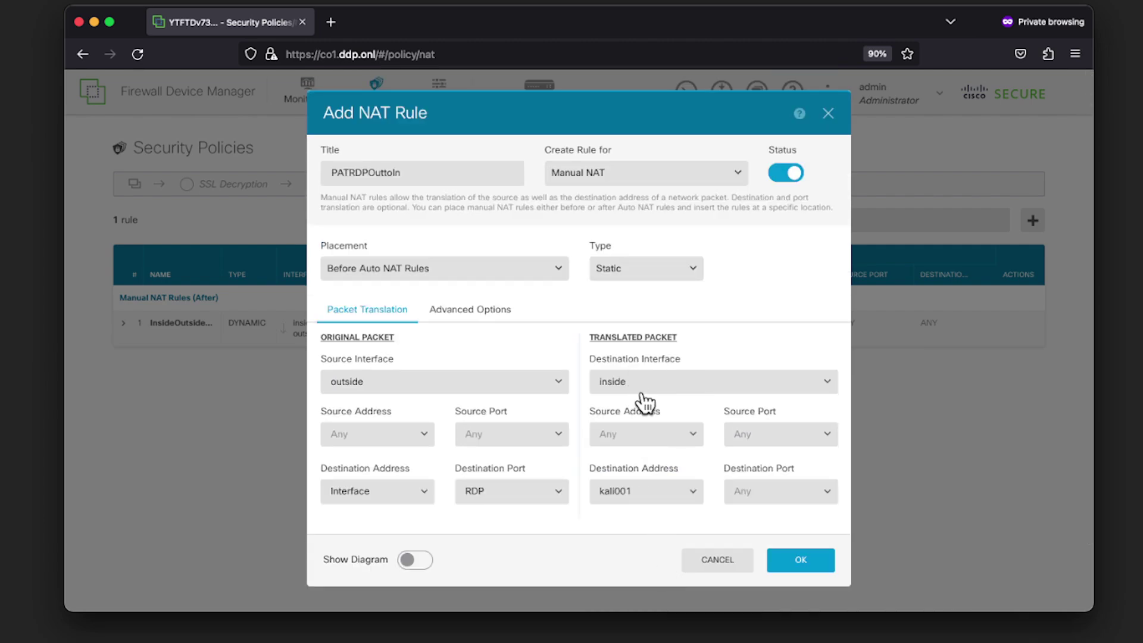
{"action": "left_click", "coordinate": [767, 492]}
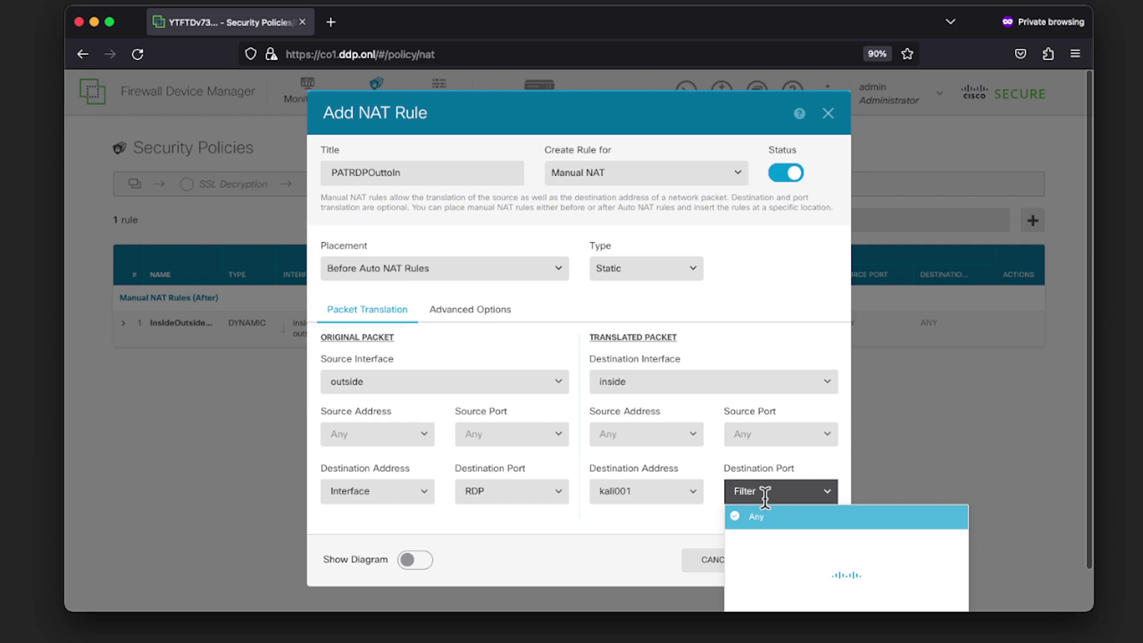
{"action": "scroll", "coordinate": [781, 545], "scroll_direction": "down", "scroll_amount": 5}
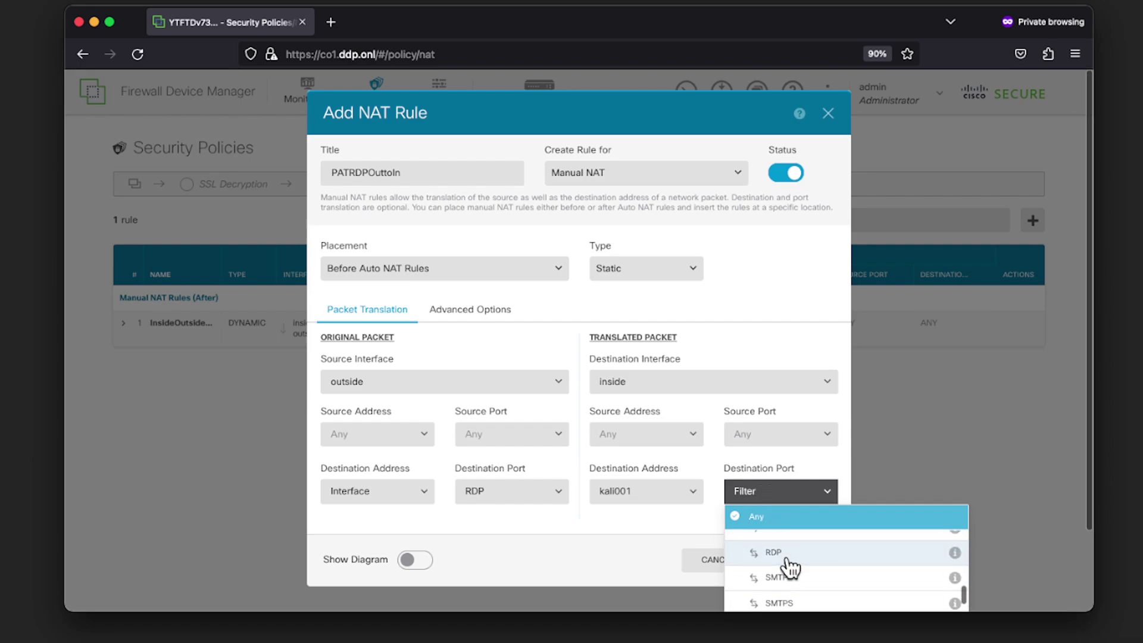
{"action": "left_click", "coordinate": [785, 553]}
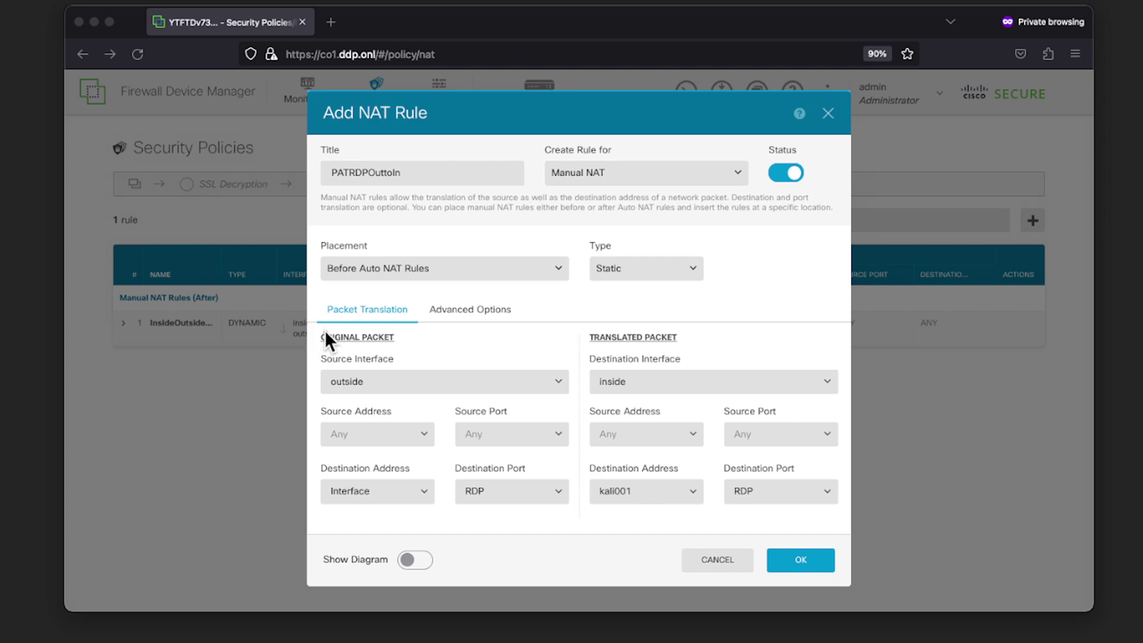
{"action": "mouse_move", "coordinate": [295, 350]}
{"action": "left_mouse_down"}
{"action": "mouse_move", "coordinate": [530, 394]}
{"action": "mouse_move", "coordinate": [363, 400]}
{"action": "left_mouse_up"}
{"action": "mouse_move", "coordinate": [310, 357]}
{"action": "left_mouse_down"}
{"action": "mouse_move", "coordinate": [412, 384]}
{"action": "mouse_move", "coordinate": [601, 392]}
{"action": "mouse_move", "coordinate": [307, 399]}
{"action": "left_mouse_up"}
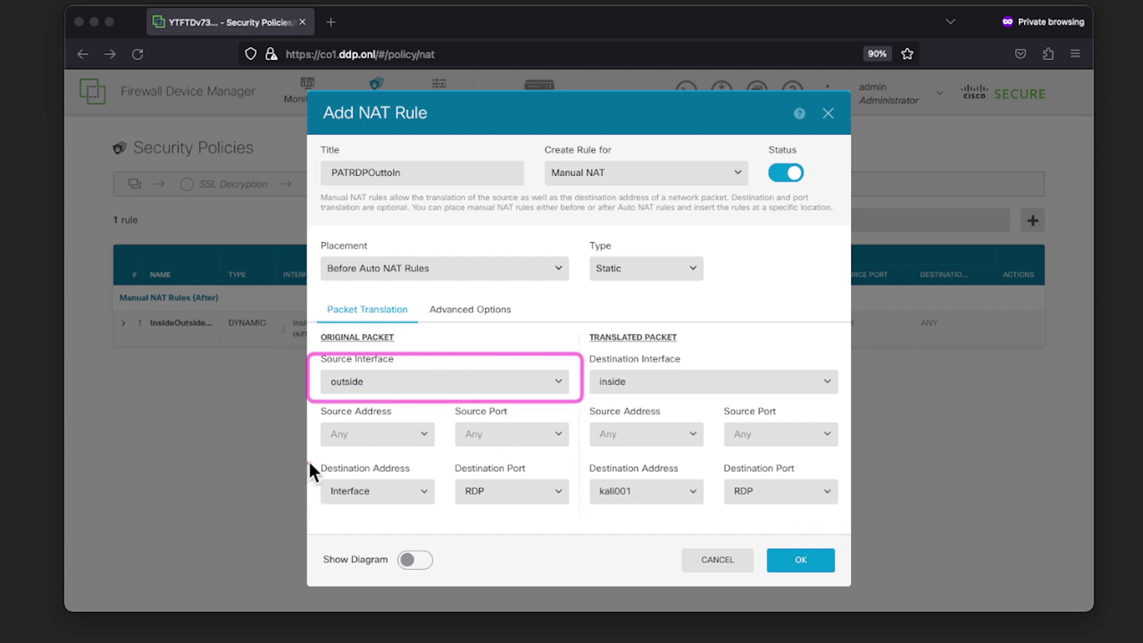
{"action": "left_click_drag", "start_coordinate": [306, 458], "coordinate": [438, 506]}
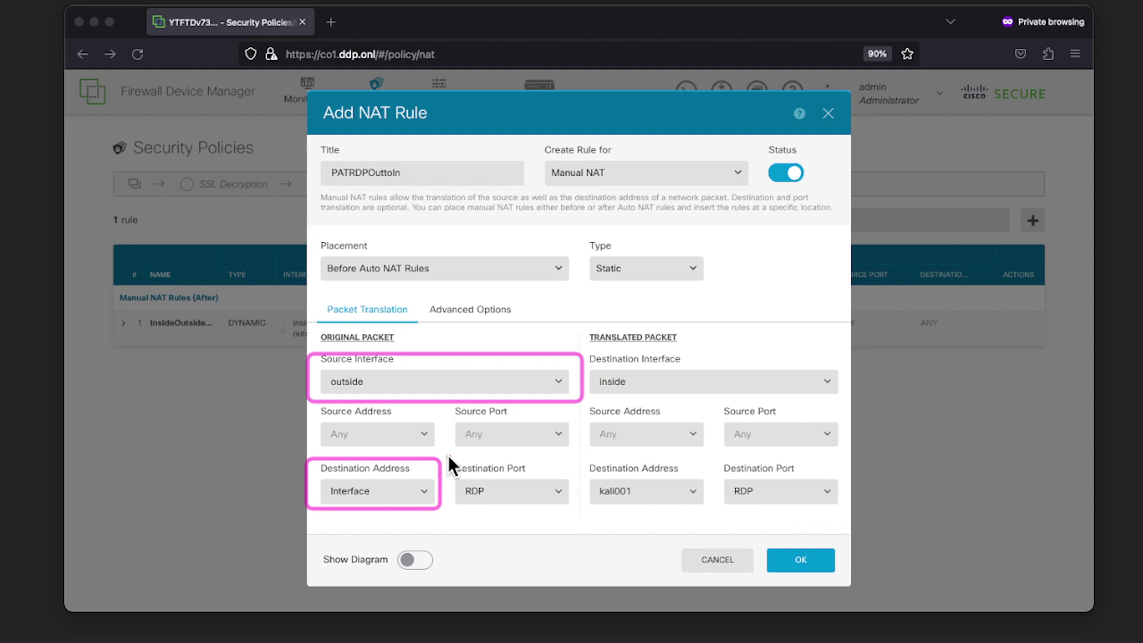
{"action": "left_click_drag", "start_coordinate": [448, 455], "coordinate": [578, 507]}
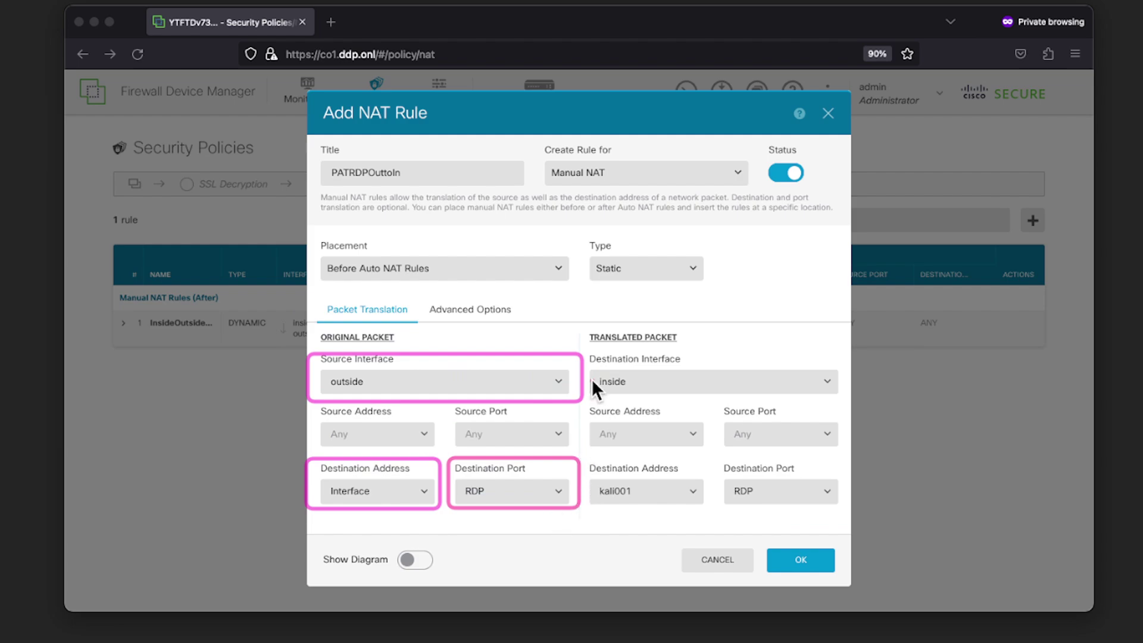
{"action": "left_click_drag", "start_coordinate": [587, 351], "coordinate": [844, 395]}
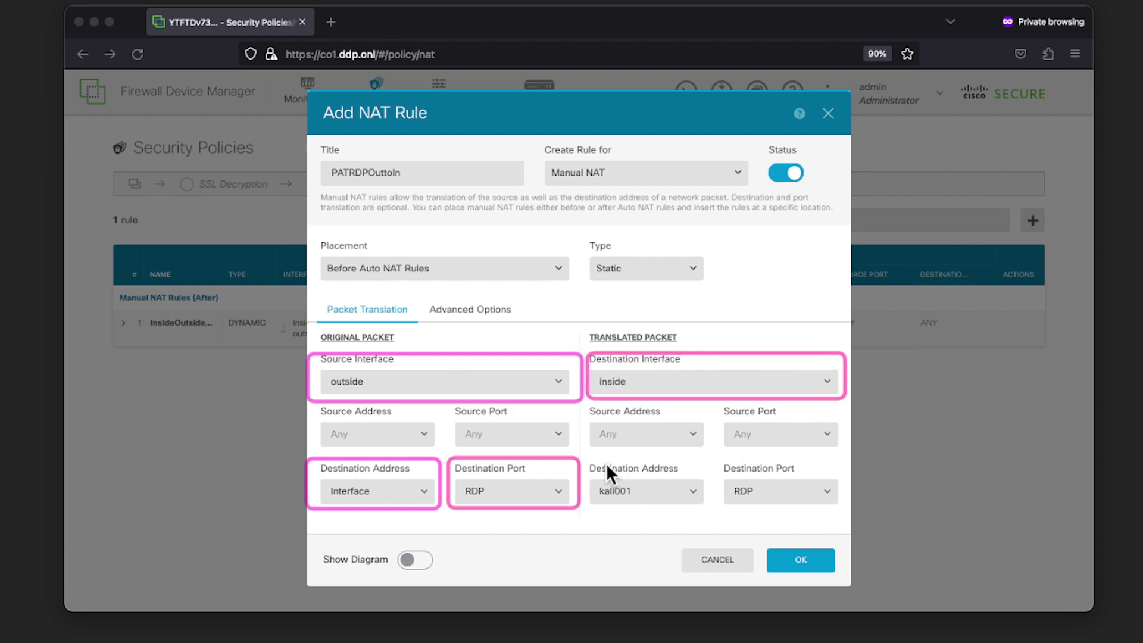
{"action": "left_click_drag", "start_coordinate": [584, 457], "coordinate": [710, 506]}
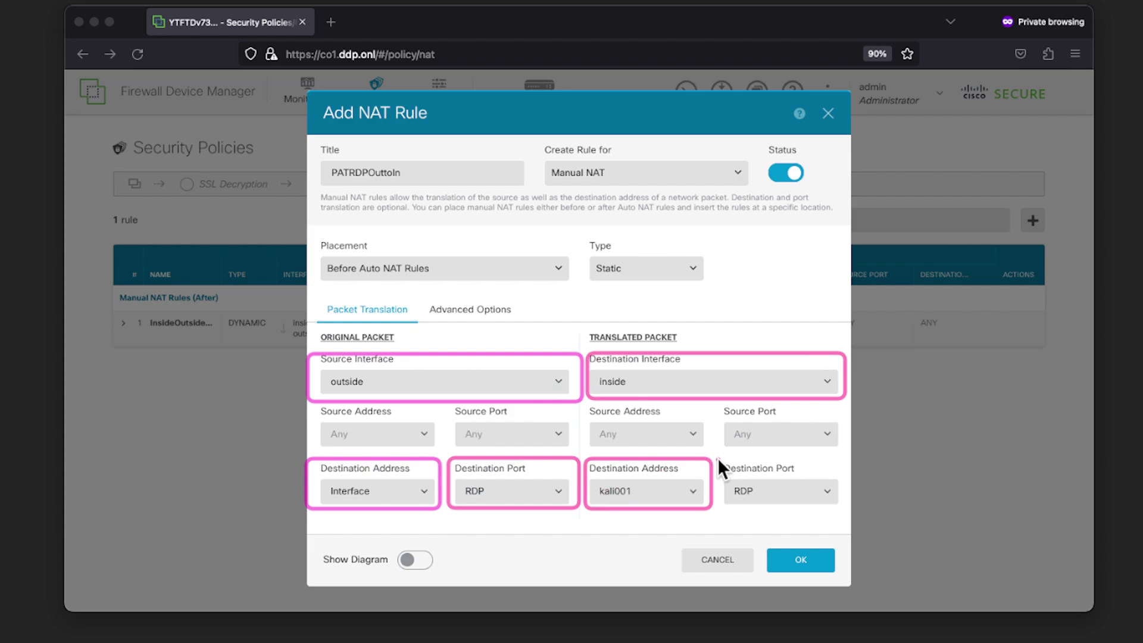
{"action": "left_click_drag", "start_coordinate": [717, 458], "coordinate": [843, 506]}
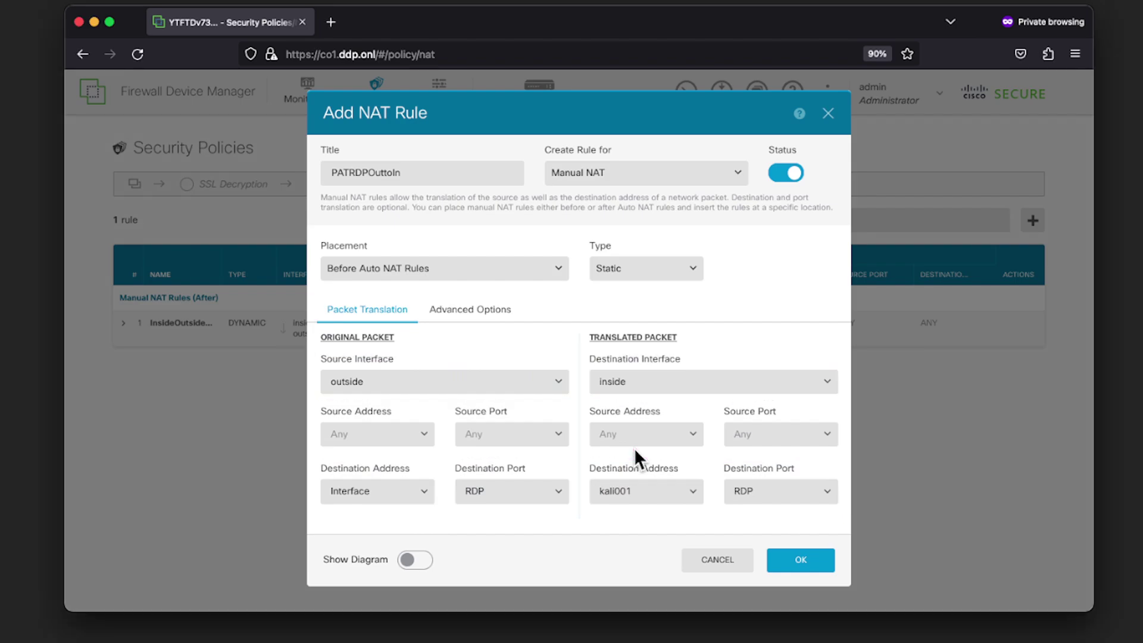
Change the translated destination address to Win11rdpIP and save the NAT rule
{"action": "left_click", "coordinate": [673, 492]}
{"action": "scroll", "coordinate": [670, 568], "scroll_direction": "down", "scroll_amount": 10}
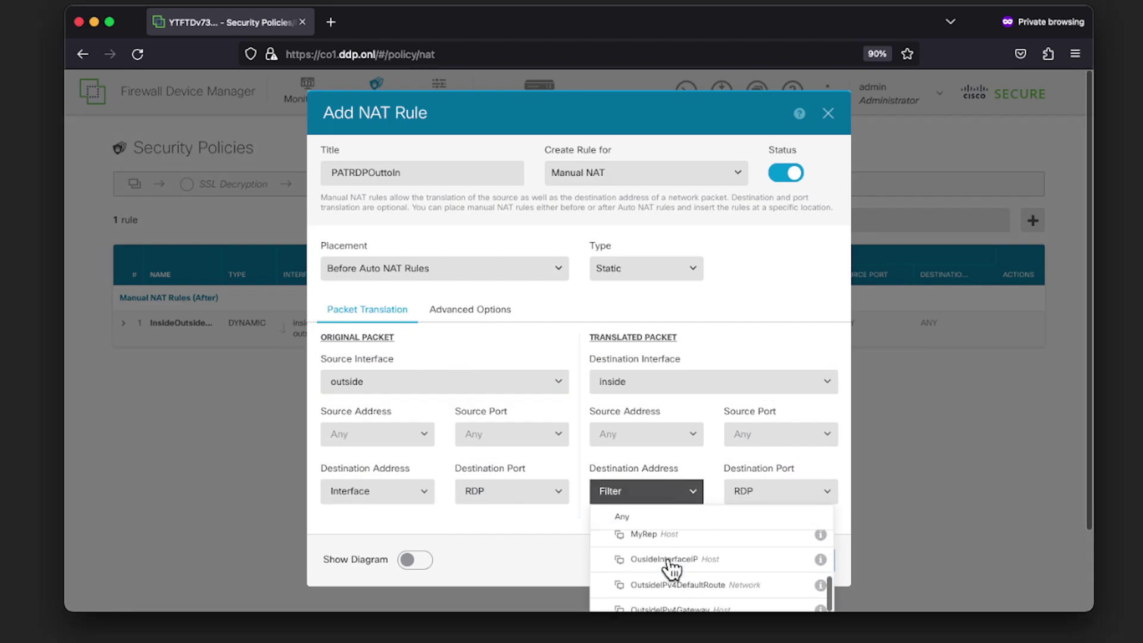
{"action": "scroll", "coordinate": [672, 569], "scroll_direction": "down", "scroll_amount": 3}
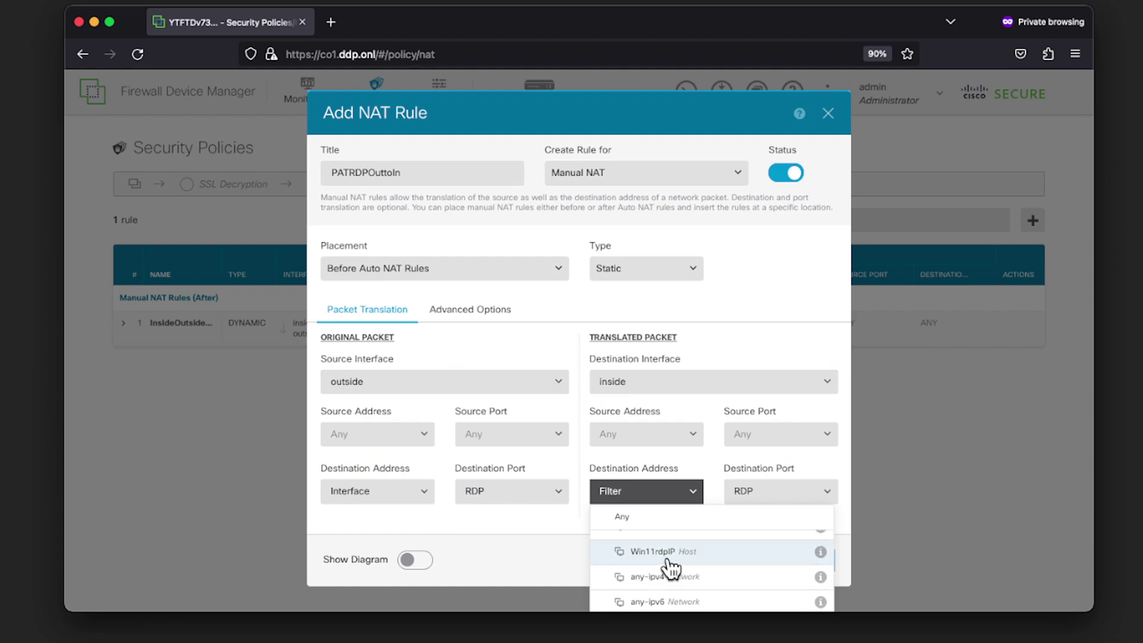
{"action": "left_click", "coordinate": [667, 565]}
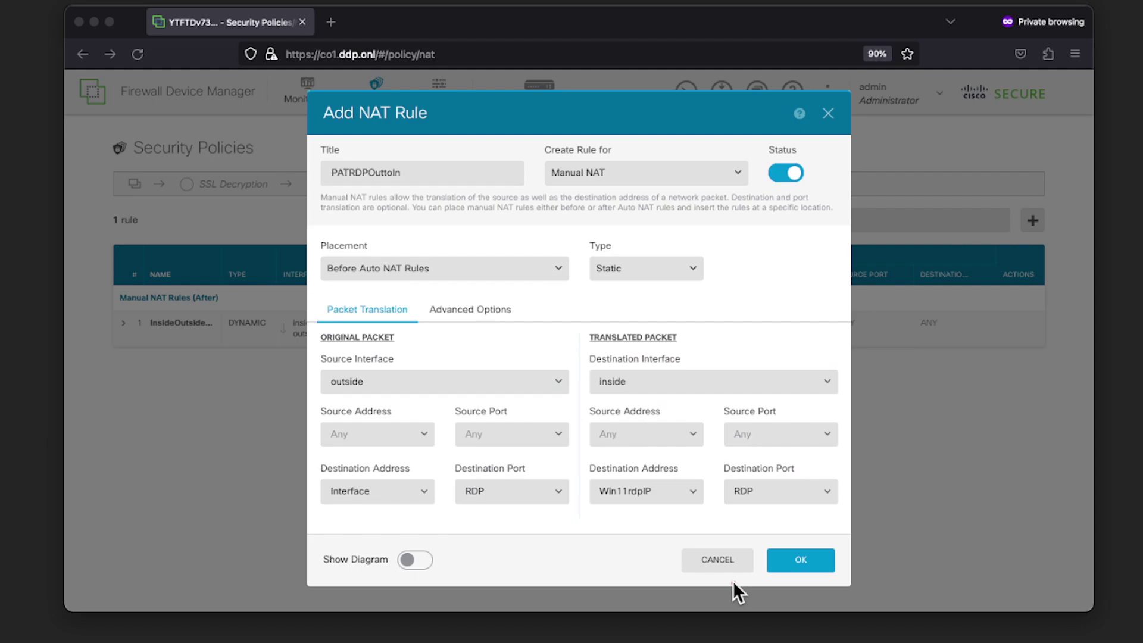
{"action": "left_click", "coordinate": [784, 563]}
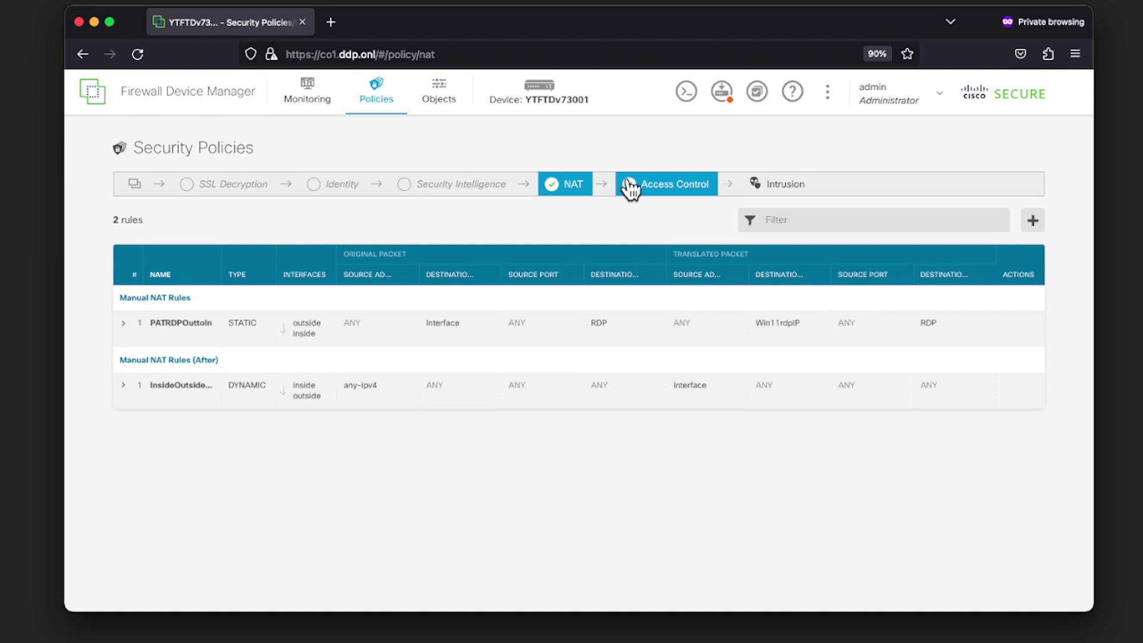
In Access Control, add a new rule titled AllowOuttoInRDPServer
{"action": "left_click", "coordinate": [651, 189]}
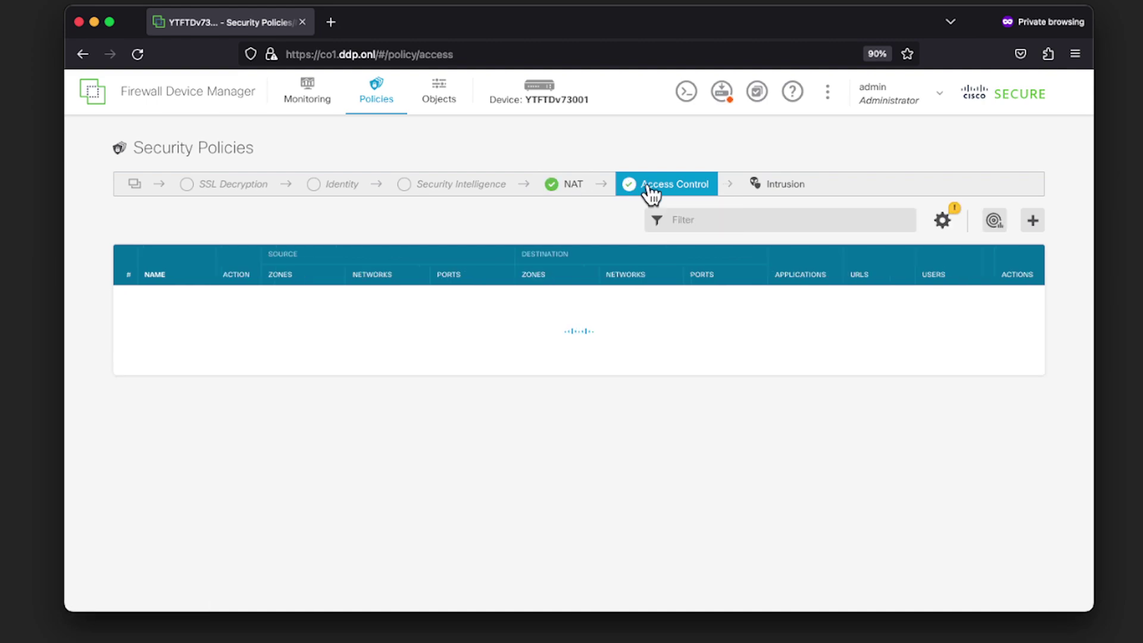
{"action": "left_click", "coordinate": [1032, 220]}
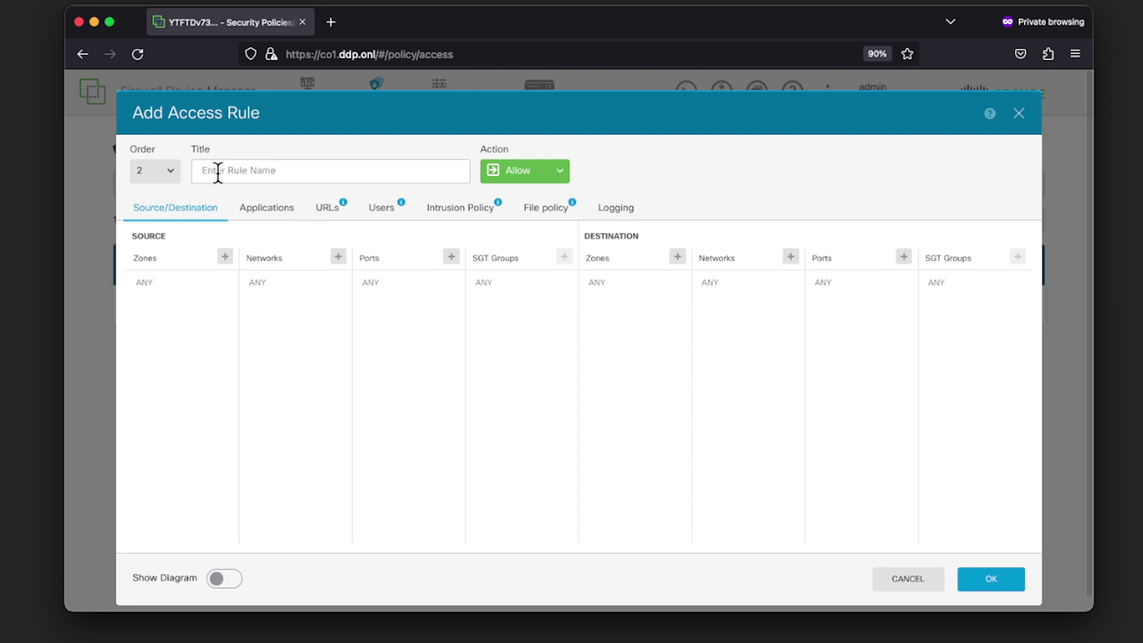
{"action": "type", "text": "Allow"}
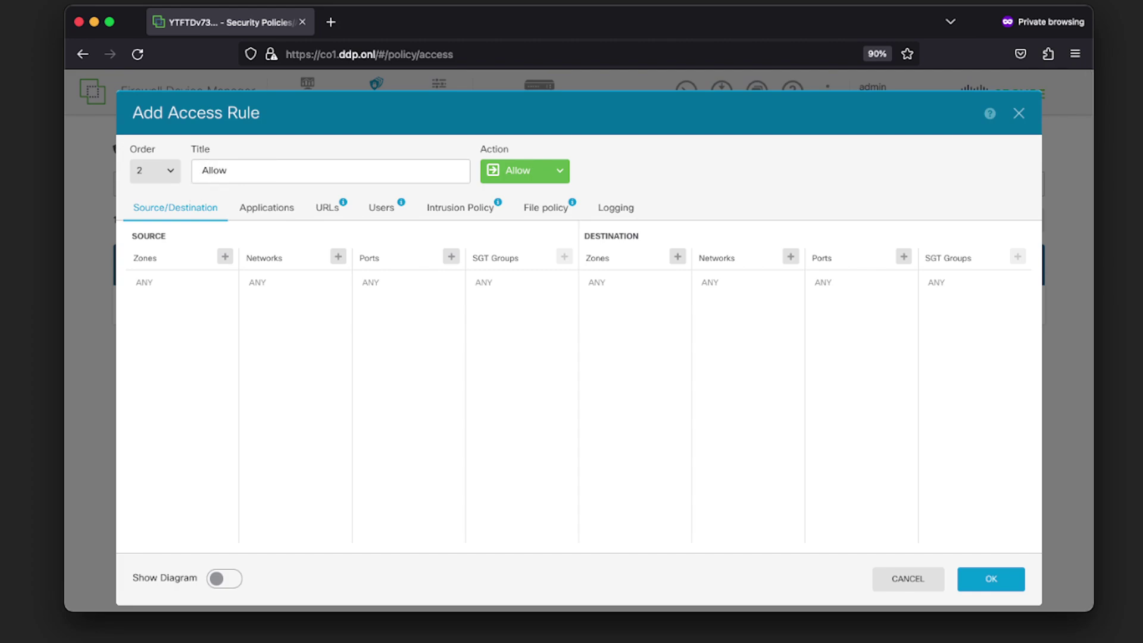
{"action": "type", "text": "Out"}
{"action": "type", "text": "toIn"}
{"action": "type", "text": "RDP"}
{"action": "type", "text": "Clinet"}
{"action": "key", "text": "BackSpace"}
{"action": "key", "text": "BackSpace"}
{"action": "key", "text": "BackSpace"}
{"action": "key", "text": "BackSpace"}
{"action": "key", "text": "BackSpace"}
{"action": "key", "text": "BackSpace"}
{"action": "type", "text": "Server"}
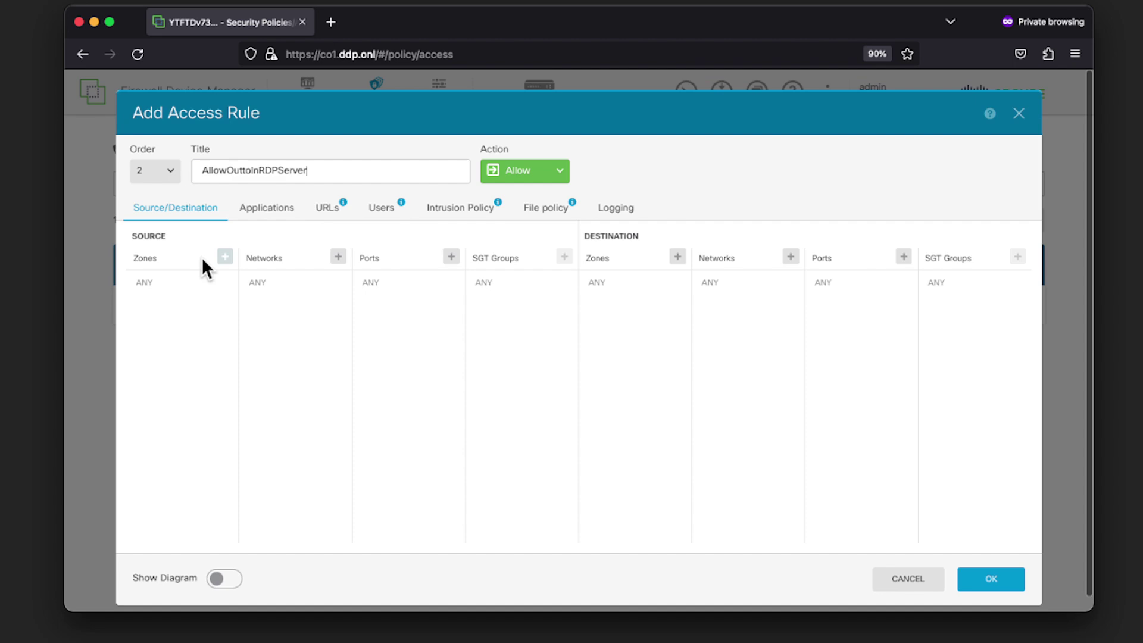
Give the rule source zone outside_zone and destination zone inside_zone
{"action": "left_click", "coordinate": [225, 257]}
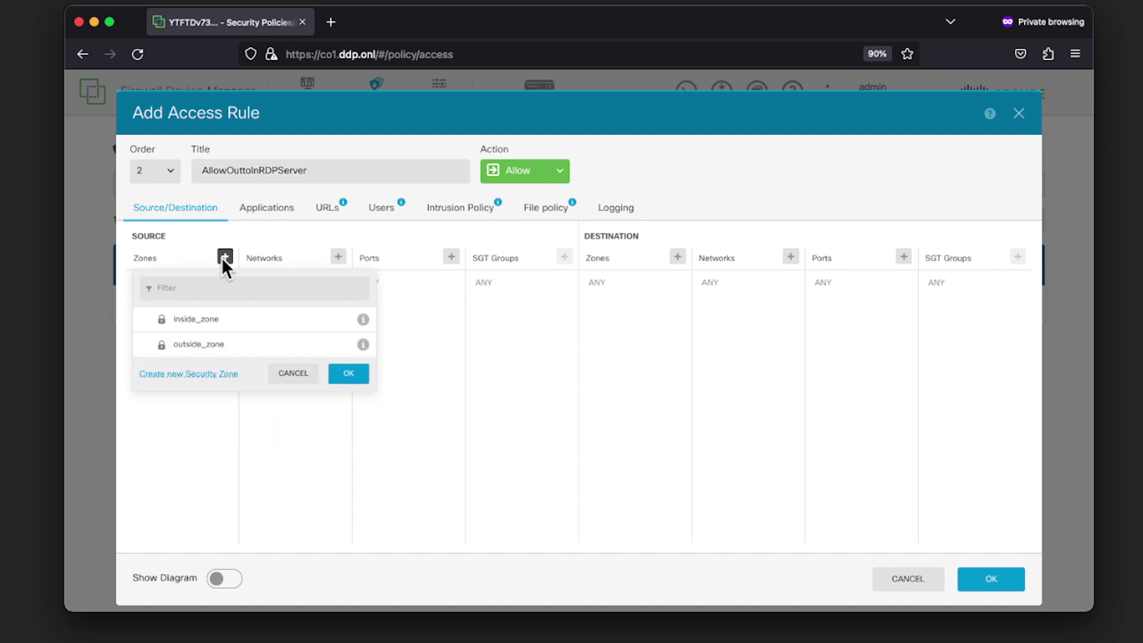
{"action": "left_click", "coordinate": [213, 348]}
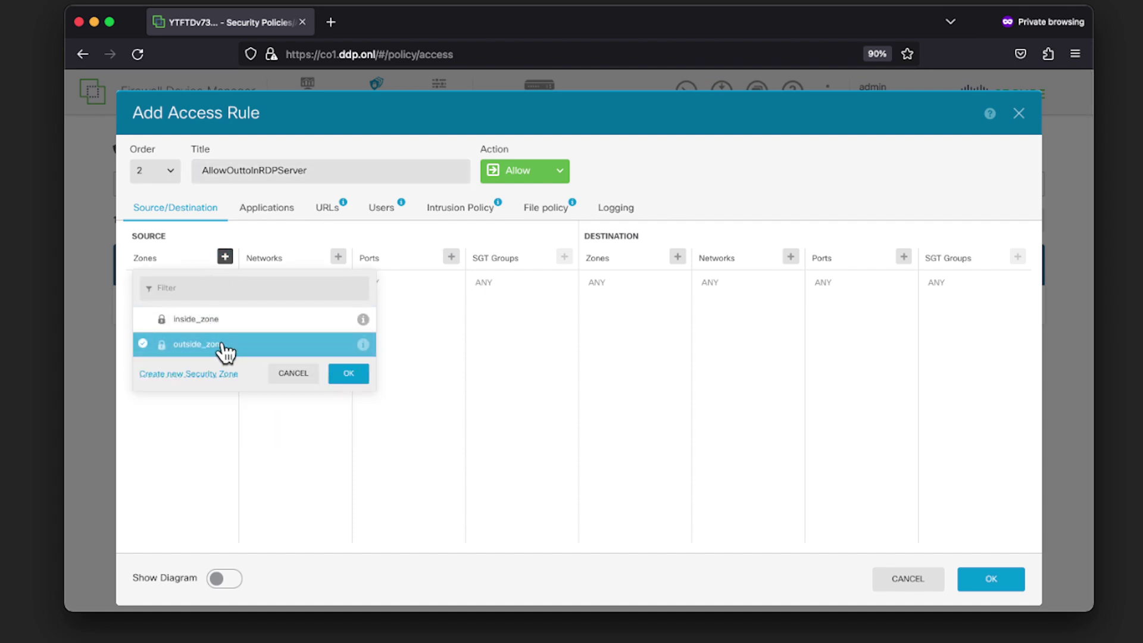
{"action": "left_click", "coordinate": [339, 375]}
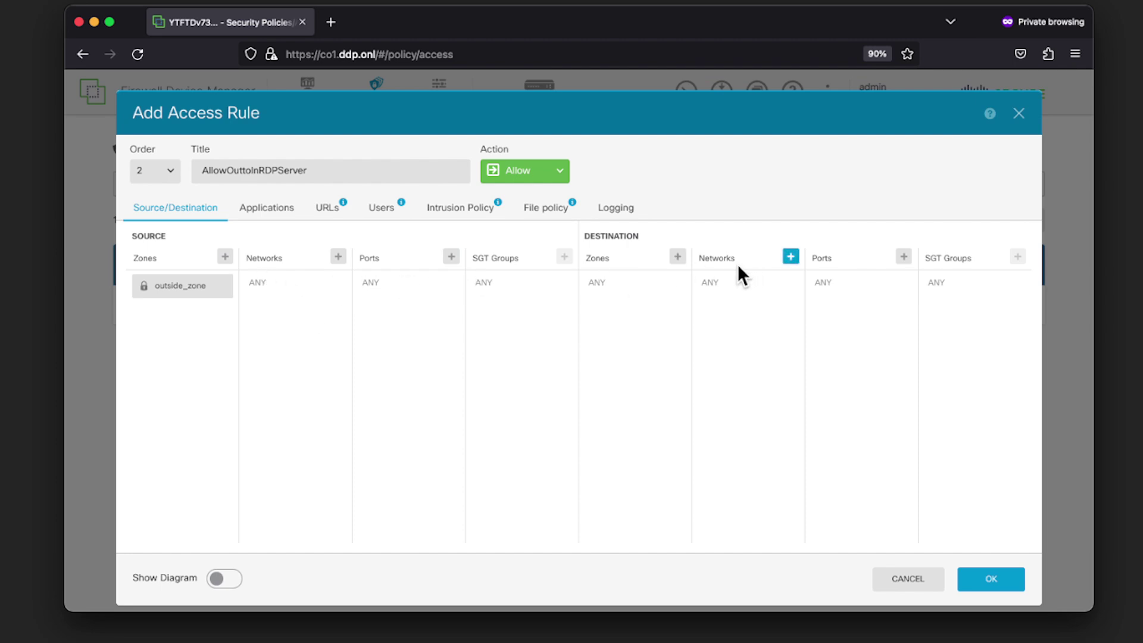
{"action": "left_click", "coordinate": [685, 258]}
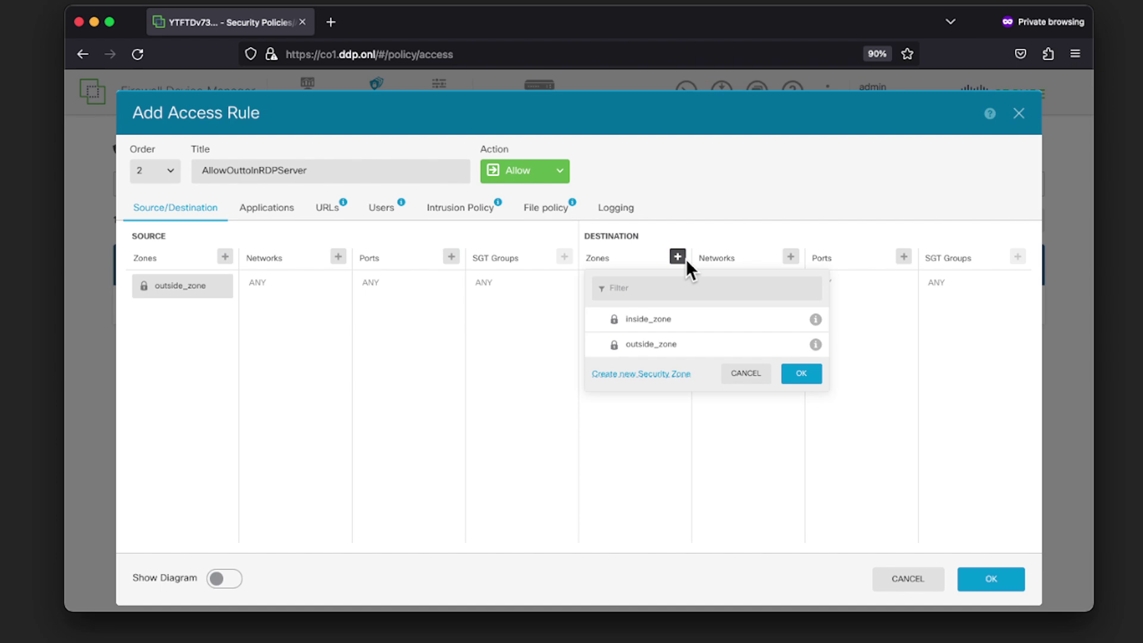
{"action": "left_click", "coordinate": [672, 321]}
{"action": "left_click", "coordinate": [786, 374]}
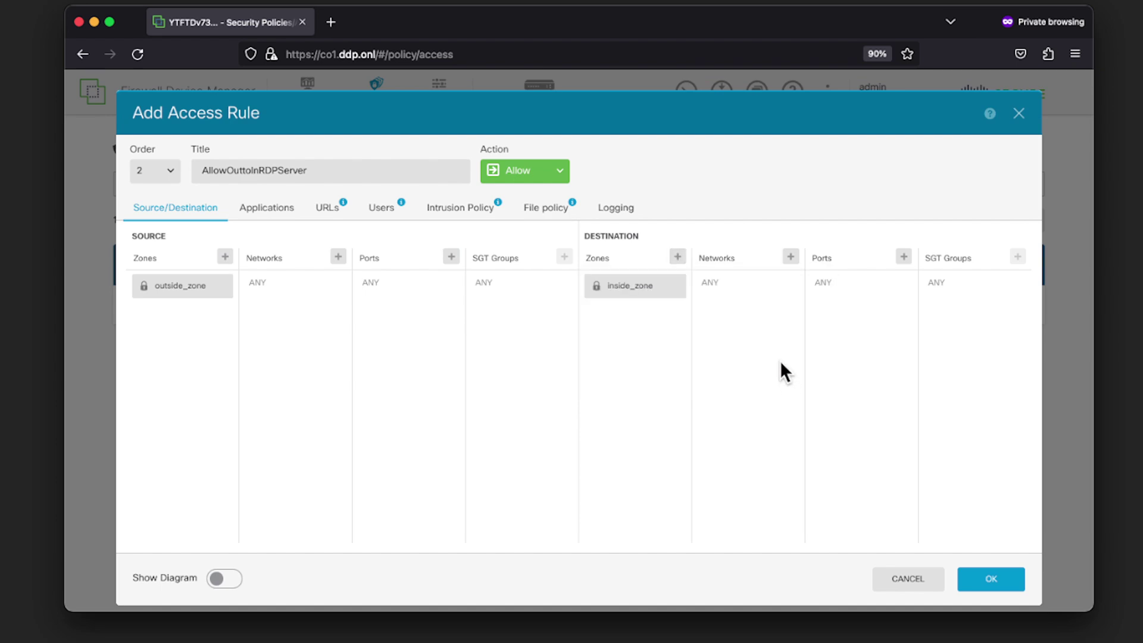
Set the draft rule's destination network to the Win11rdpIP host
{"action": "left_click", "coordinate": [791, 257]}
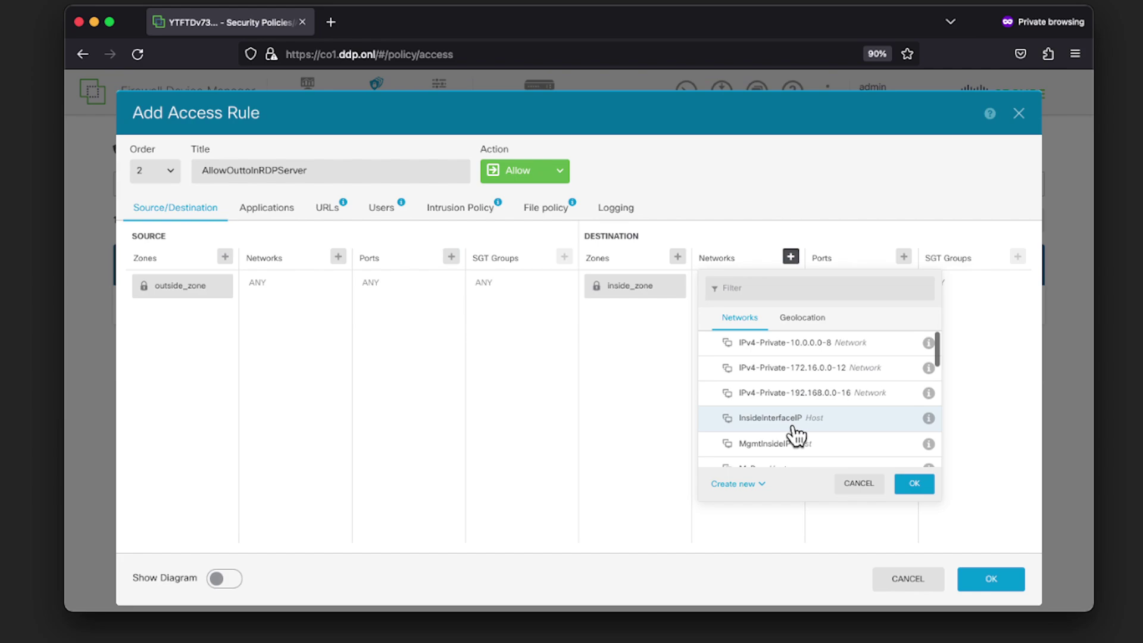
{"action": "scroll", "coordinate": [794, 432], "scroll_direction": "down", "scroll_amount": 1}
{"action": "scroll", "coordinate": [792, 430], "scroll_direction": "down", "scroll_amount": 5}
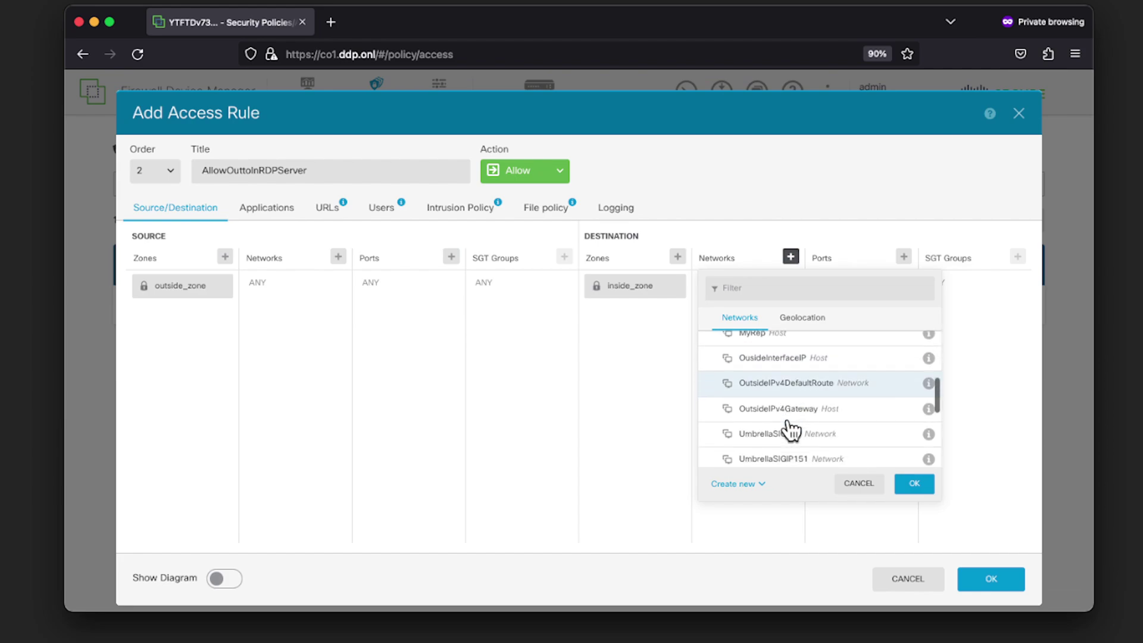
{"action": "scroll", "coordinate": [792, 429], "scroll_direction": "down", "scroll_amount": 3}
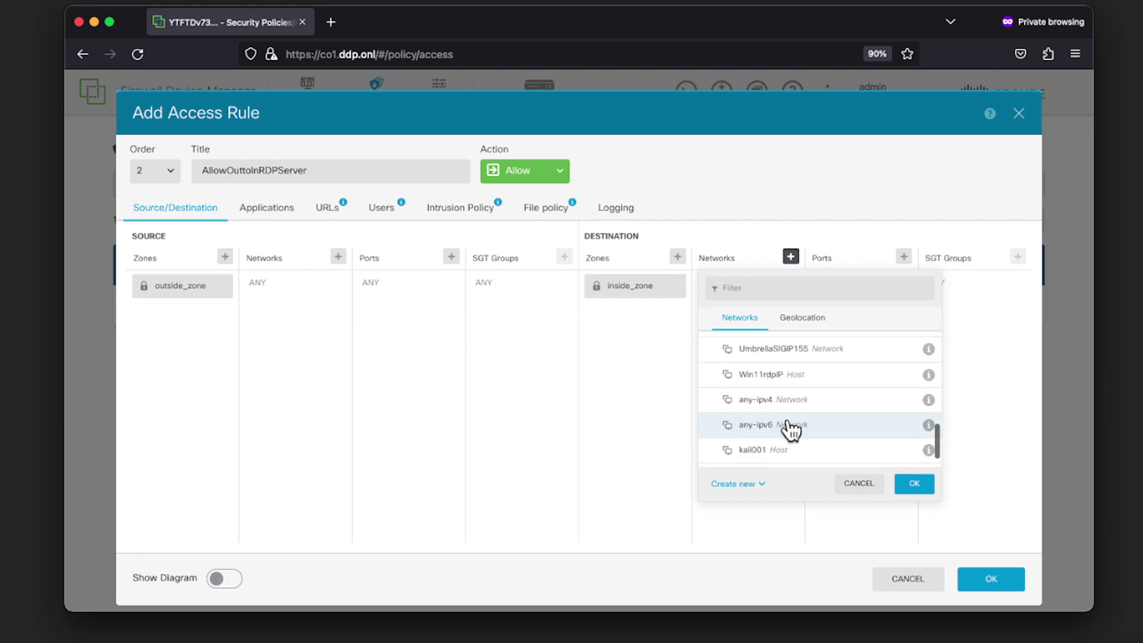
{"action": "left_click", "coordinate": [770, 384]}
{"action": "left_click", "coordinate": [908, 486]}
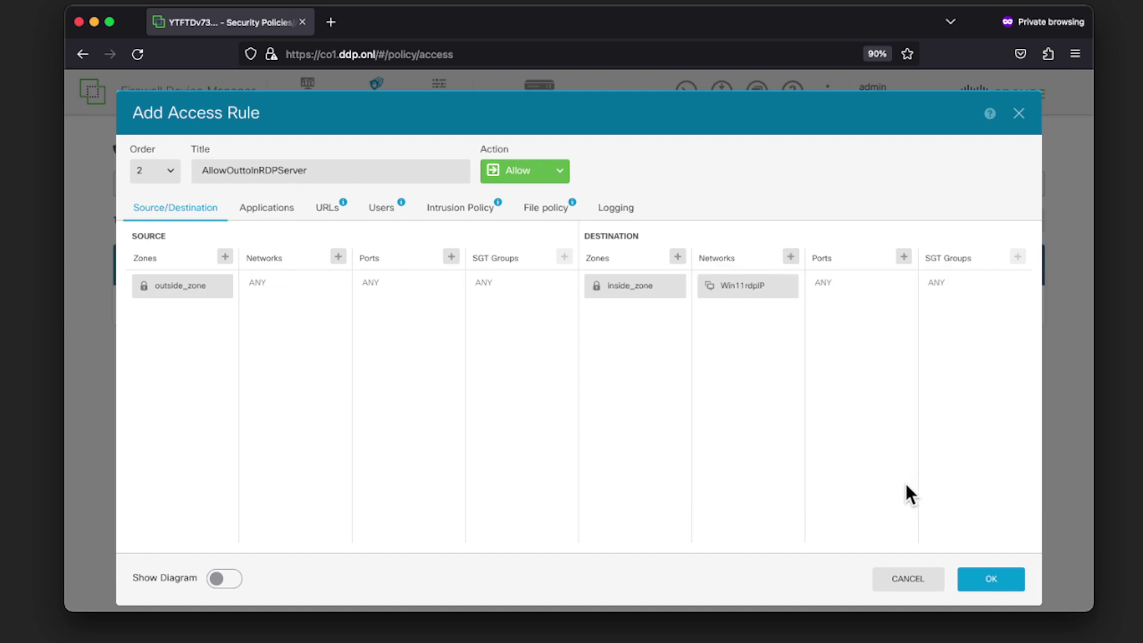
Tick RDP as the rule's destination port
{"action": "left_click", "coordinate": [903, 258]}
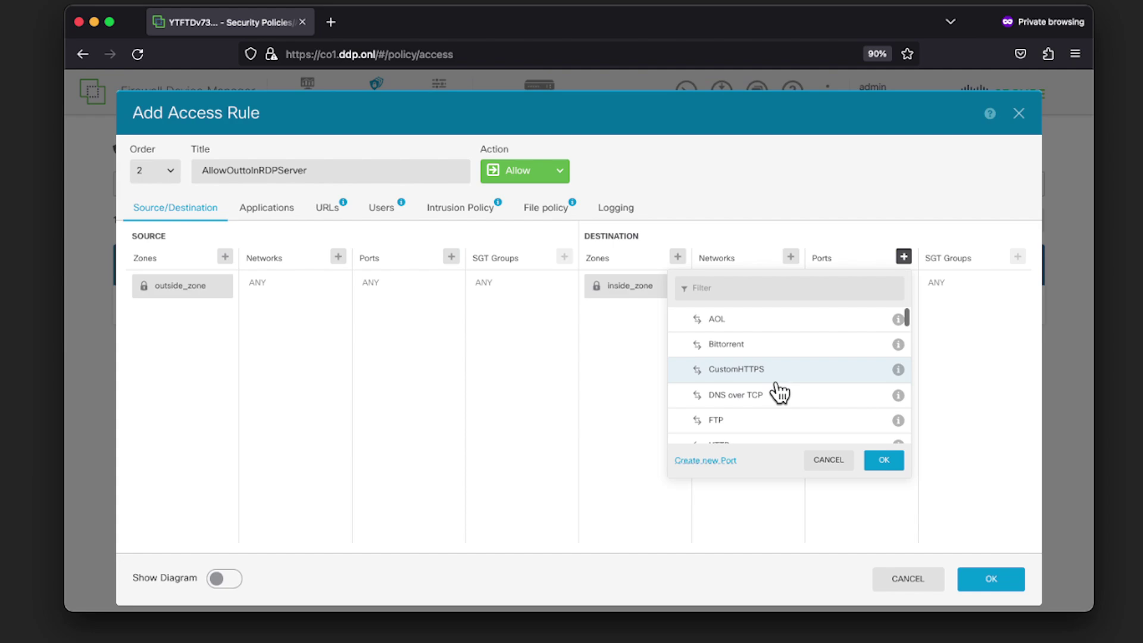
{"action": "scroll", "coordinate": [779, 392], "scroll_direction": "down", "scroll_amount": 6}
{"action": "left_click", "coordinate": [779, 392]}
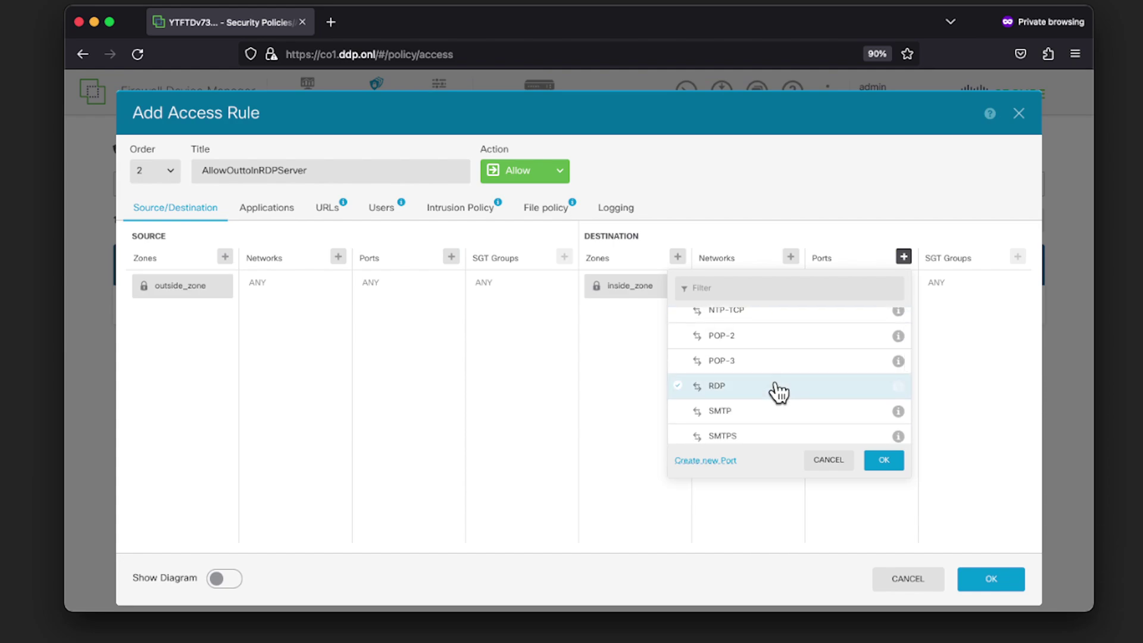
Confirm the RDP port and save AllowOuttoInRDPServer as access rule 2
{"action": "left_click", "coordinate": [884, 461]}
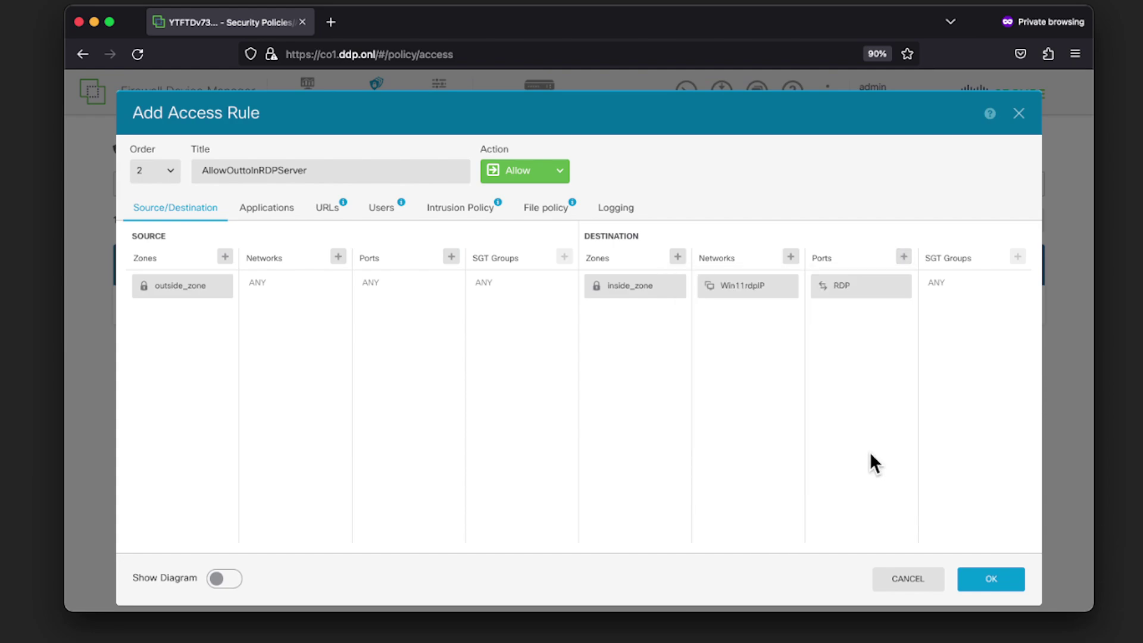
{"action": "left_click", "coordinate": [997, 578]}
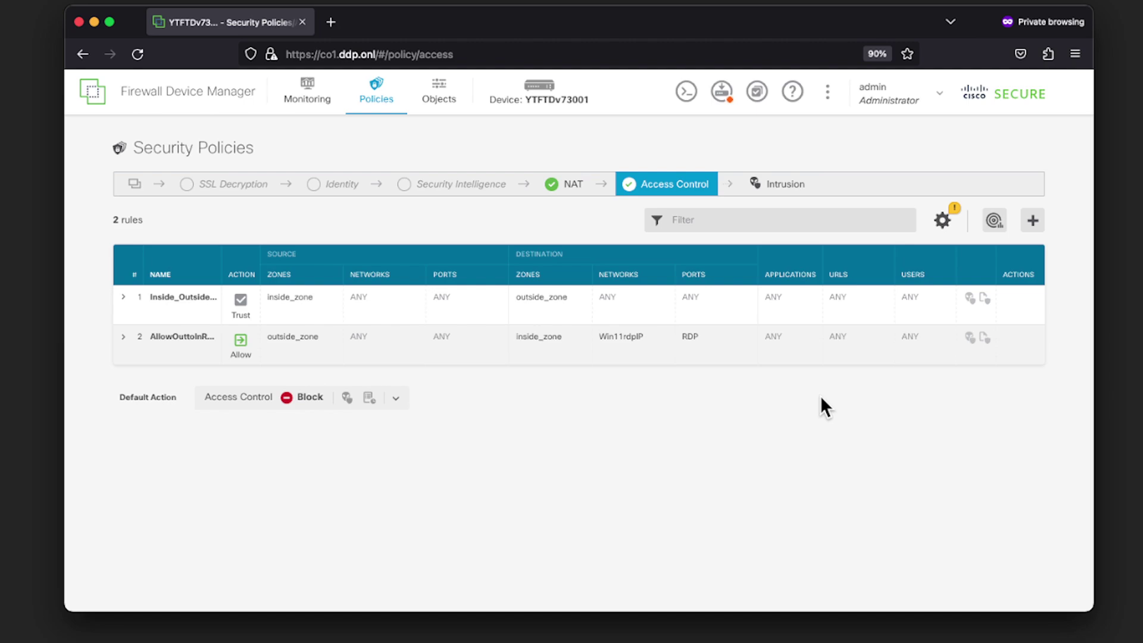
Deploy the pending PATRDPOuttoIn NAT rule and AllowOuttoInRDPServer access rule
{"action": "left_click", "coordinate": [722, 94]}
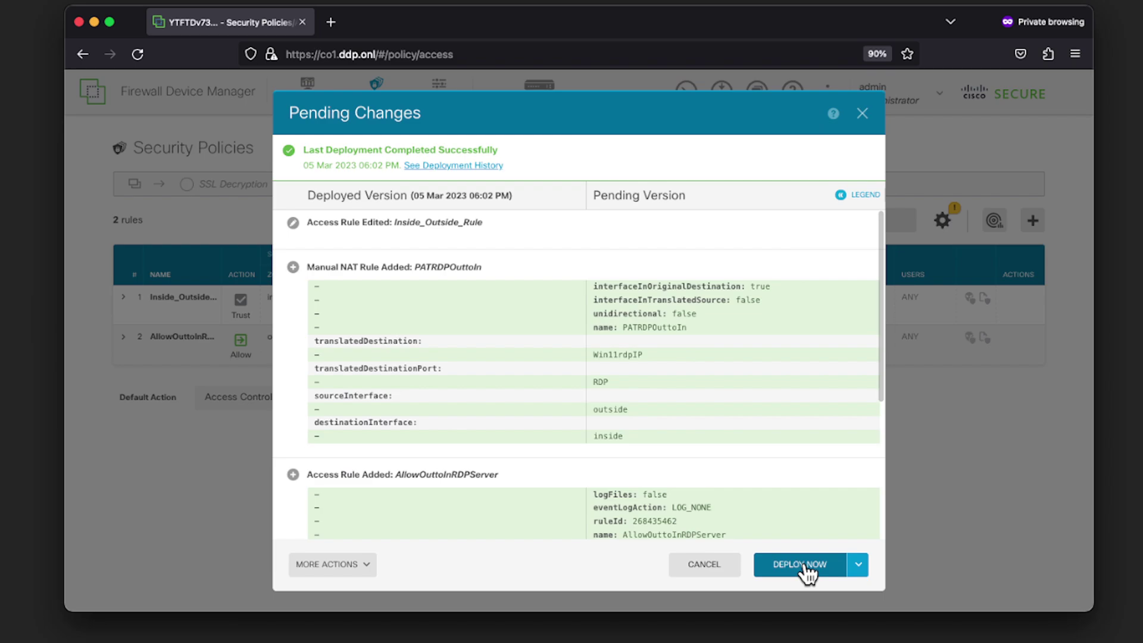
{"action": "left_click", "coordinate": [804, 564]}
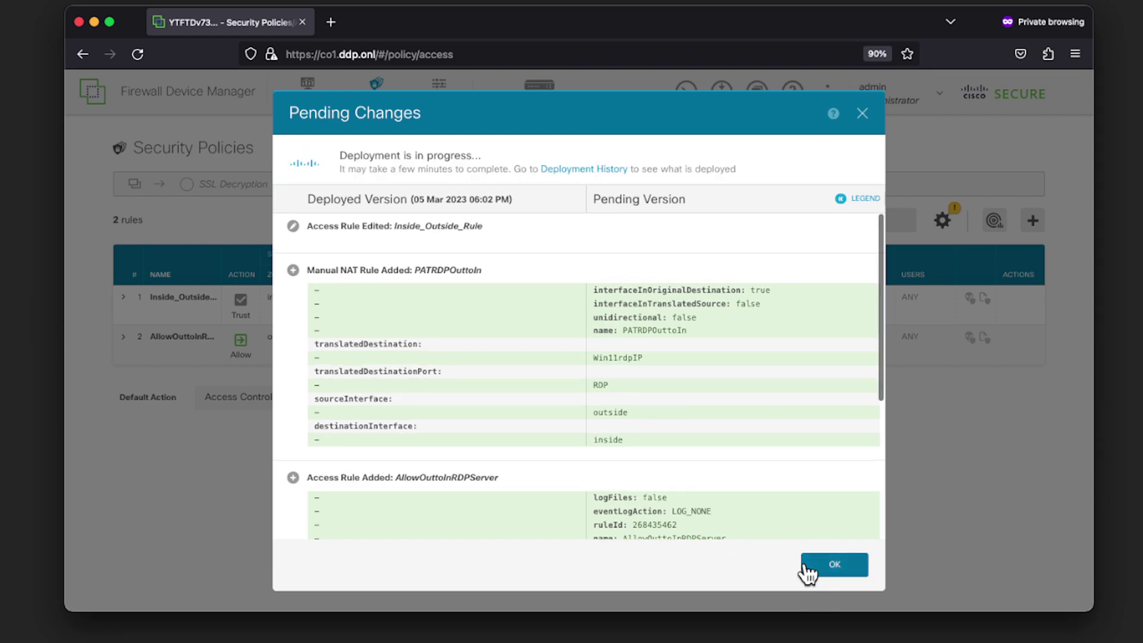
{"action": "left_click", "coordinate": [833, 565]}
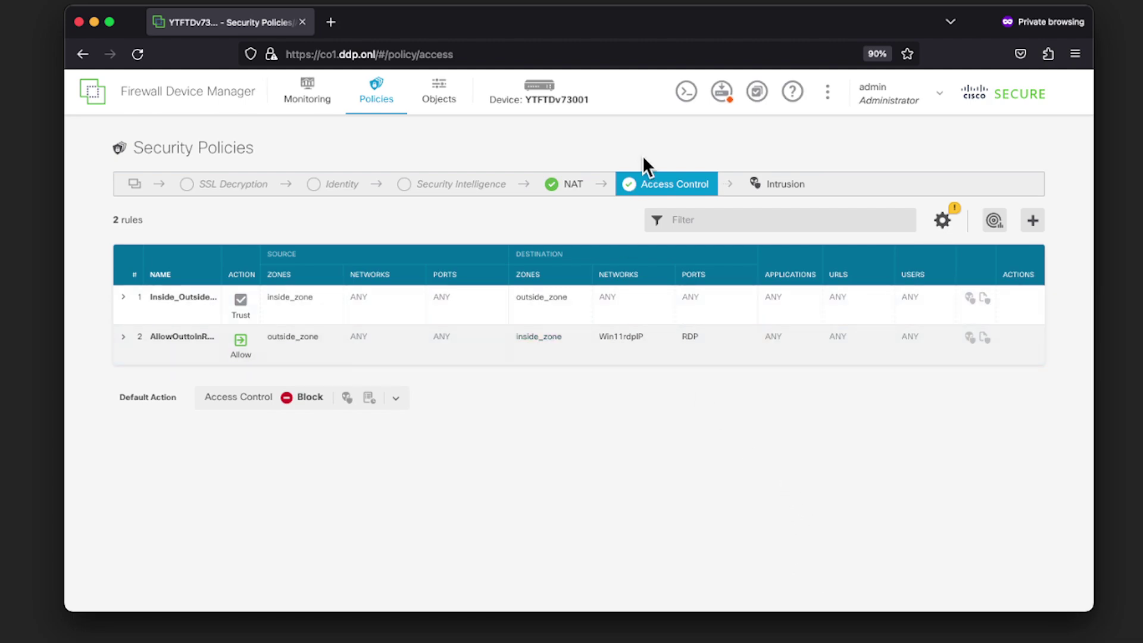
Find the Win11rdpIP host object at 172.16.2.200 in the Network objects list
{"action": "left_click", "coordinate": [440, 106]}
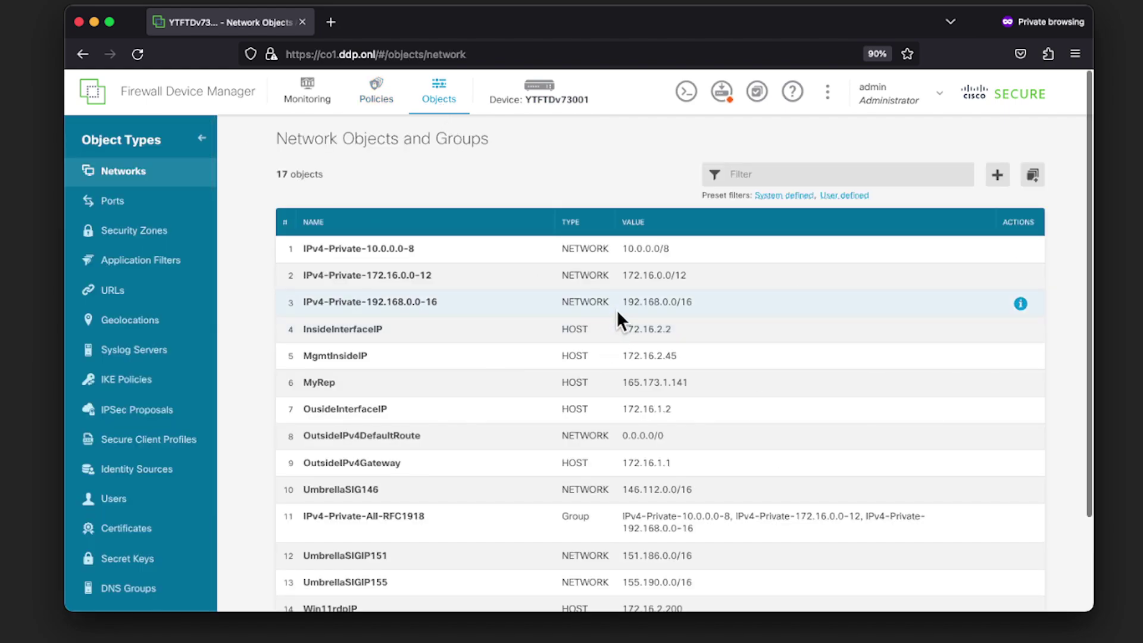
{"action": "scroll", "coordinate": [609, 307], "scroll_direction": "down", "scroll_amount": 2}
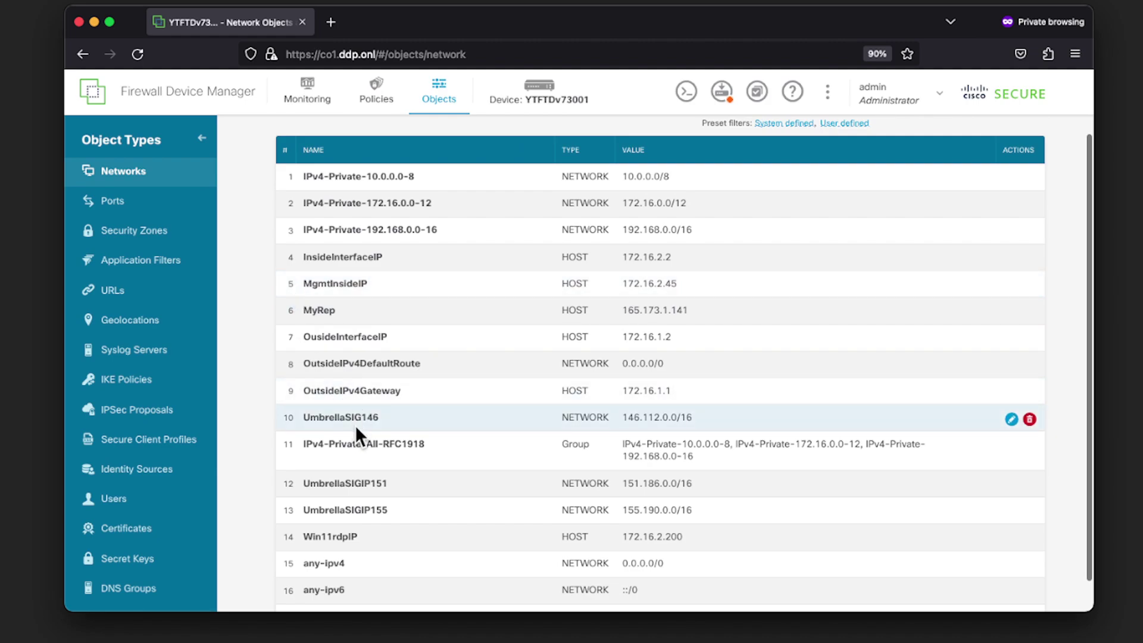
{"action": "scroll", "coordinate": [357, 426], "scroll_direction": "down", "scroll_amount": 1}
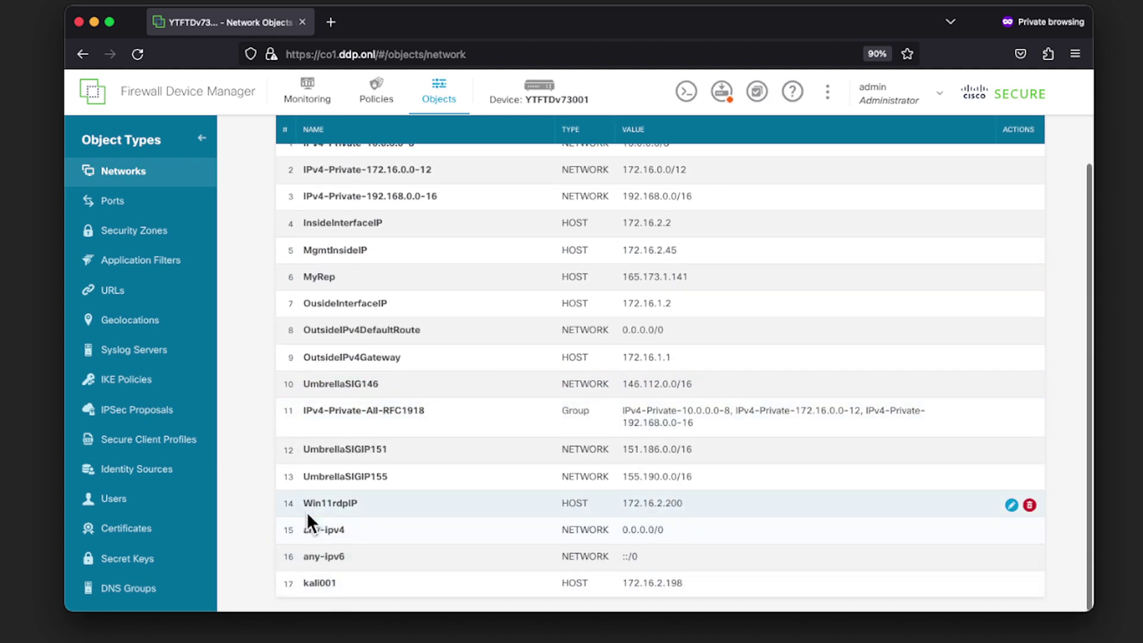
{"action": "left_click_drag", "start_coordinate": [301, 503], "coordinate": [396, 508]}
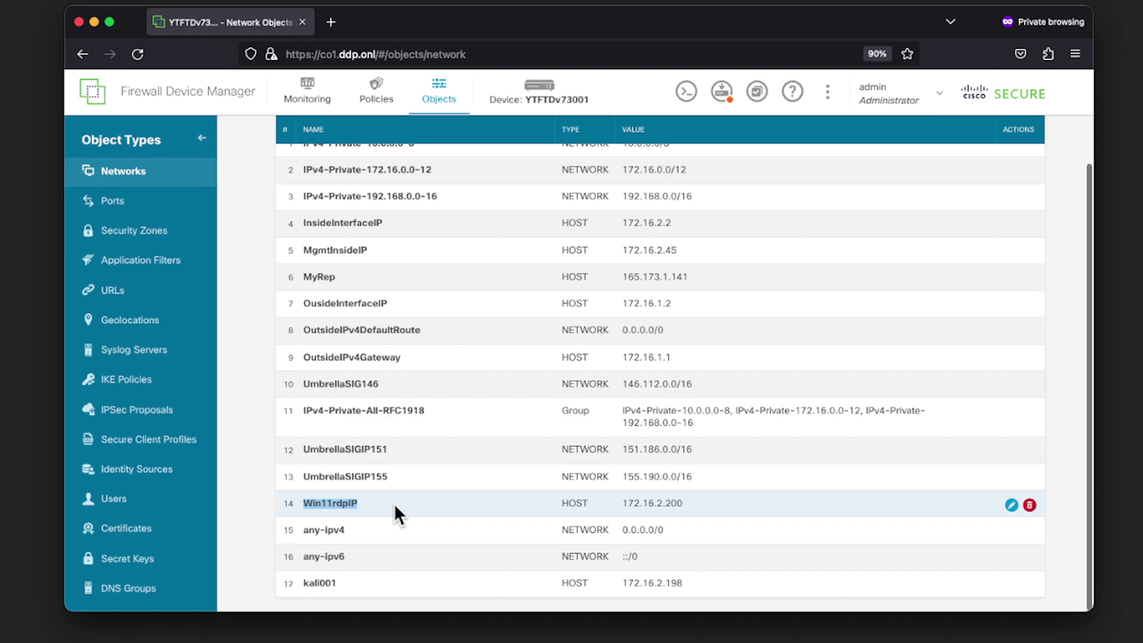
{"action": "left_click", "coordinate": [619, 502]}
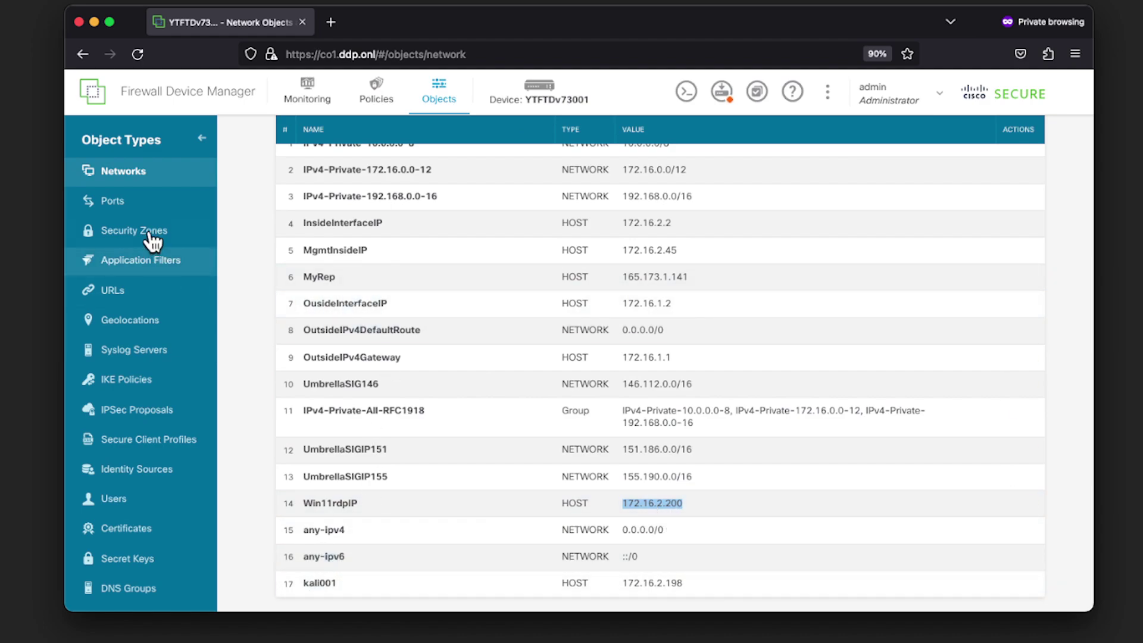
Check that the built-in RDP port object is defined as TCP 3389
{"action": "left_click", "coordinate": [141, 206]}
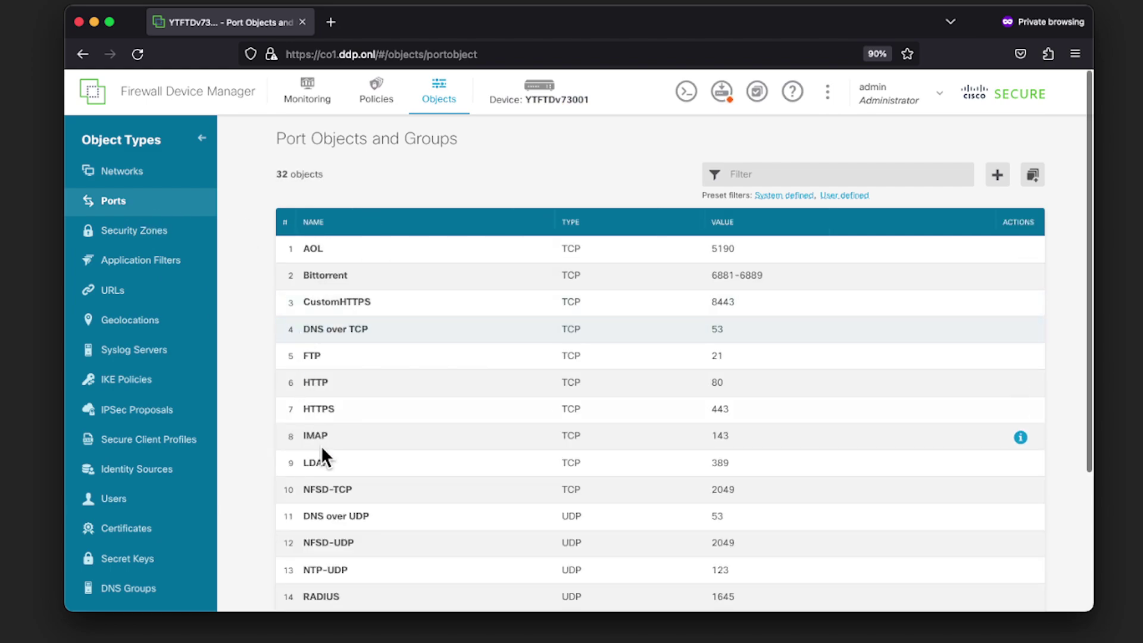
{"action": "scroll", "coordinate": [338, 464], "scroll_direction": "down", "scroll_amount": 5}
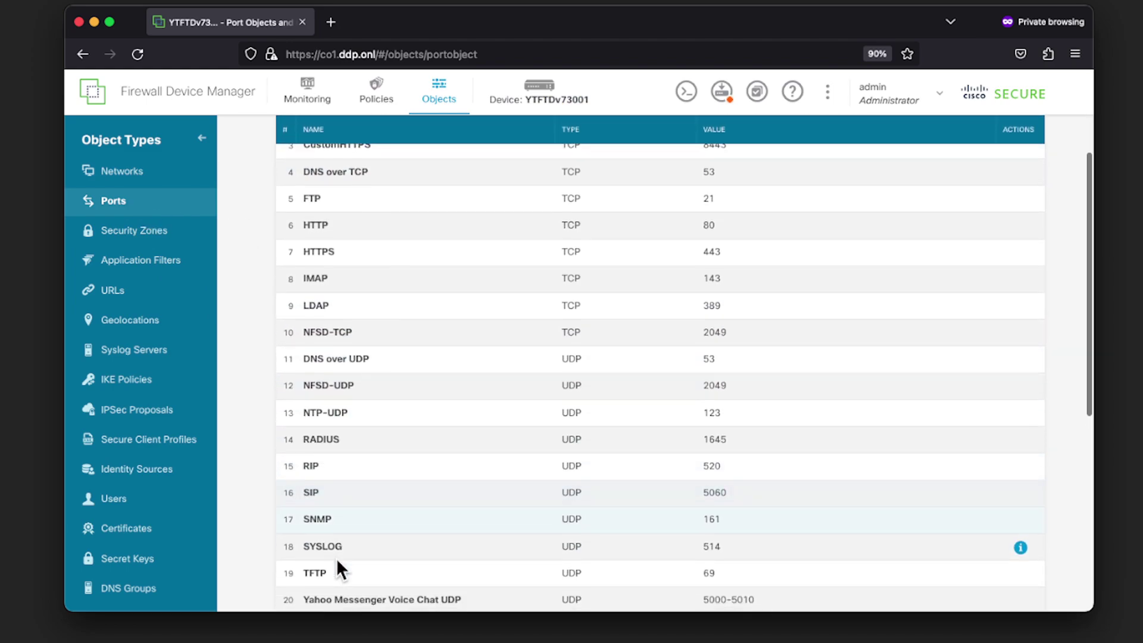
{"action": "scroll", "coordinate": [334, 545], "scroll_direction": "up", "scroll_amount": 4}
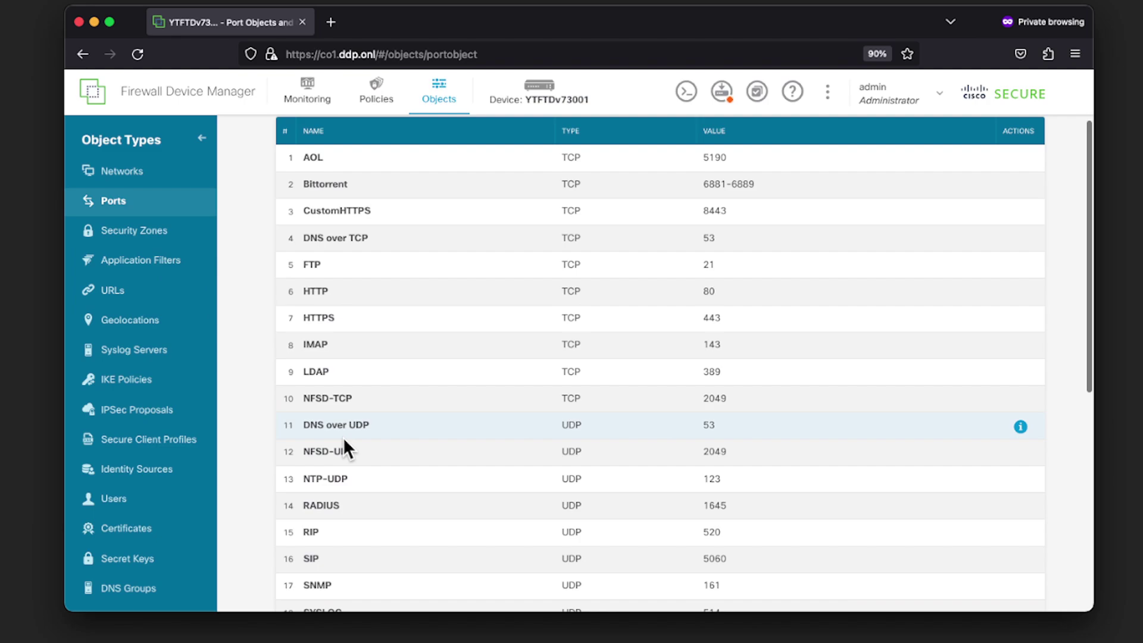
{"action": "scroll", "coordinate": [344, 440], "scroll_direction": "down", "scroll_amount": 1}
{"action": "scroll", "coordinate": [345, 447], "scroll_direction": "down", "scroll_amount": 5}
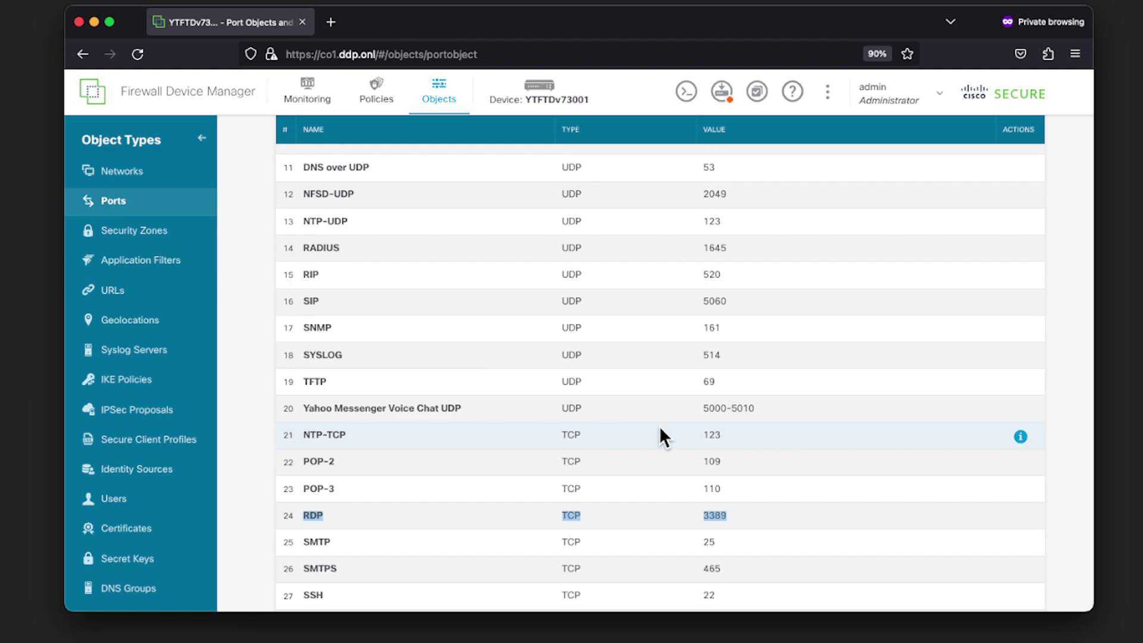
Finish deploying the remaining changes and return to the Device Summary dashboard
{"action": "left_click", "coordinate": [722, 92]}
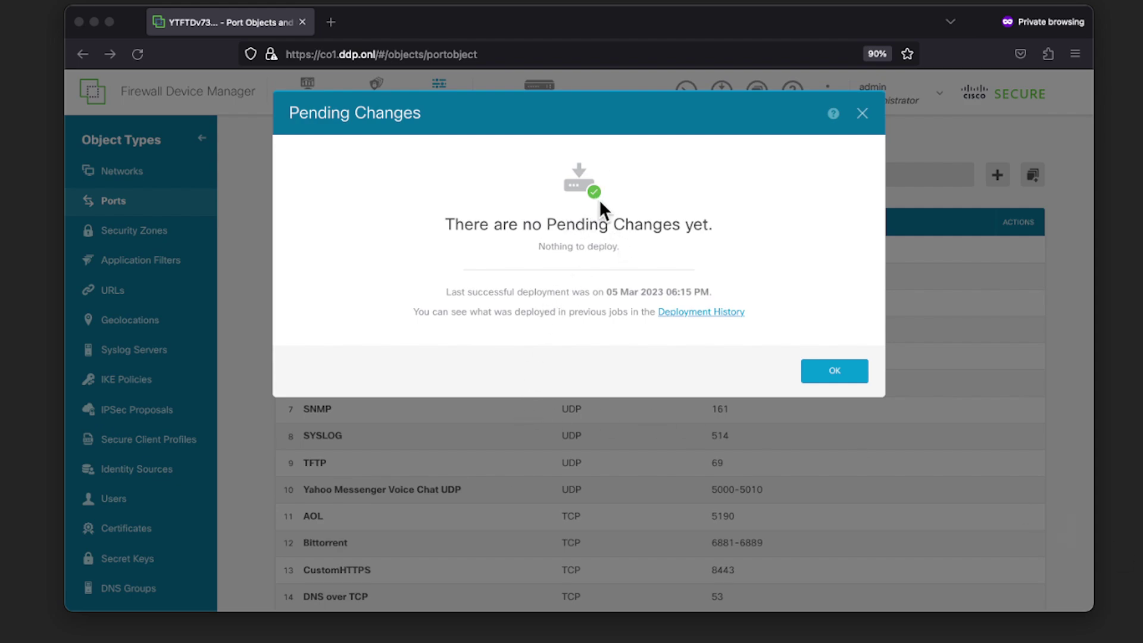
{"action": "left_click", "coordinate": [825, 374]}
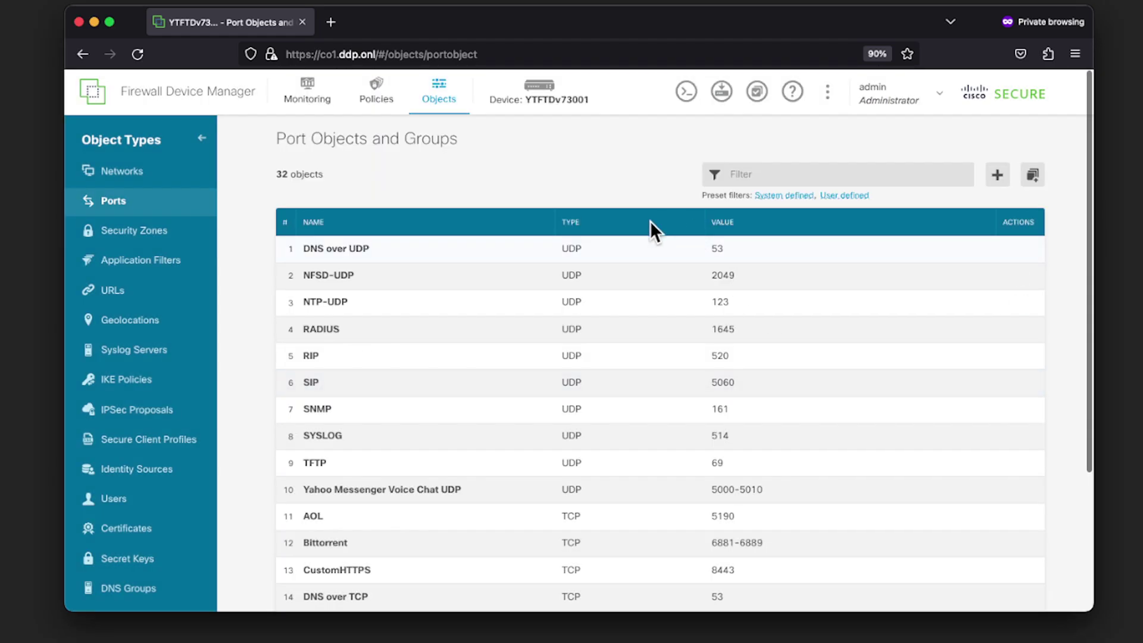
{"action": "left_click", "coordinate": [527, 98]}
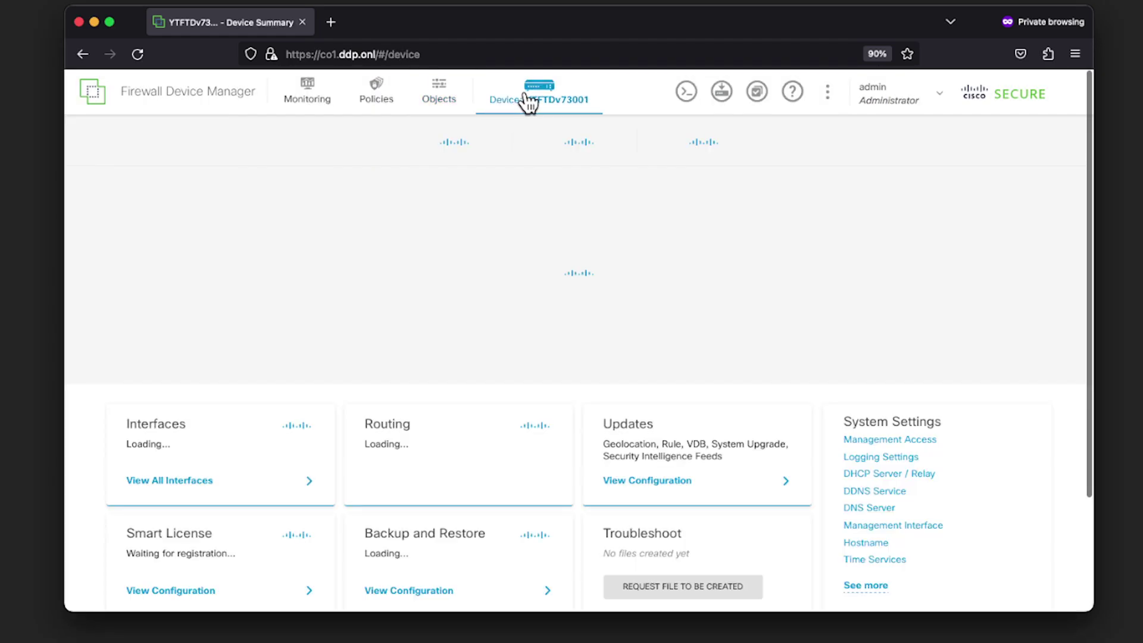
Open the Event Viewer's connection events from the Monitoring page
{"action": "left_click", "coordinate": [310, 98]}
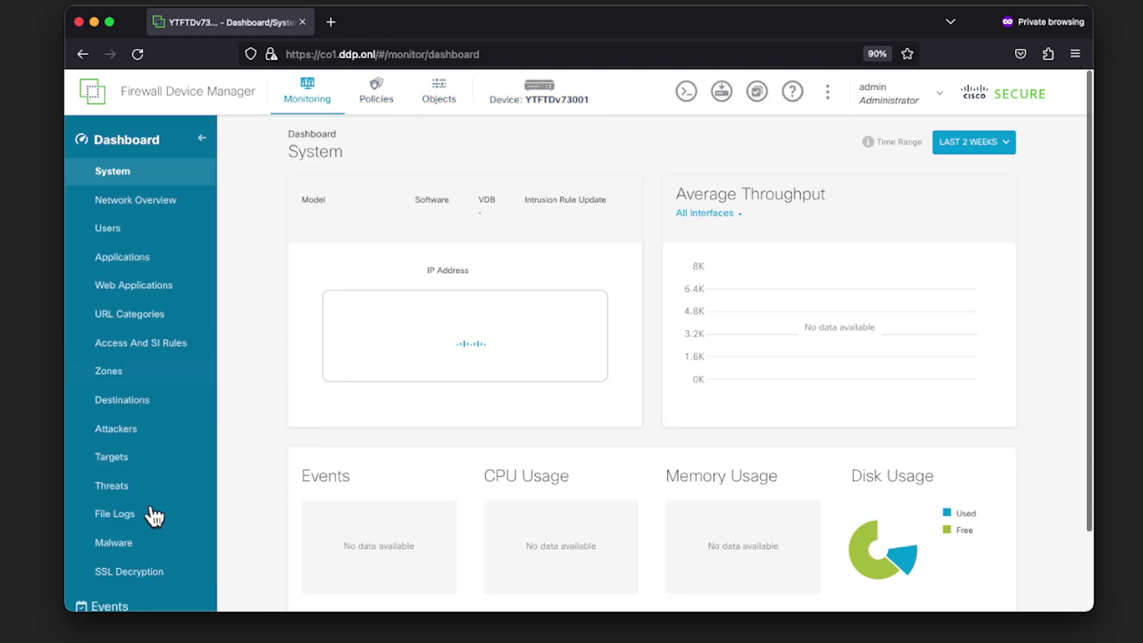
{"action": "scroll", "coordinate": [156, 524], "scroll_direction": "down", "scroll_amount": 1}
{"action": "left_click", "coordinate": [161, 559]}
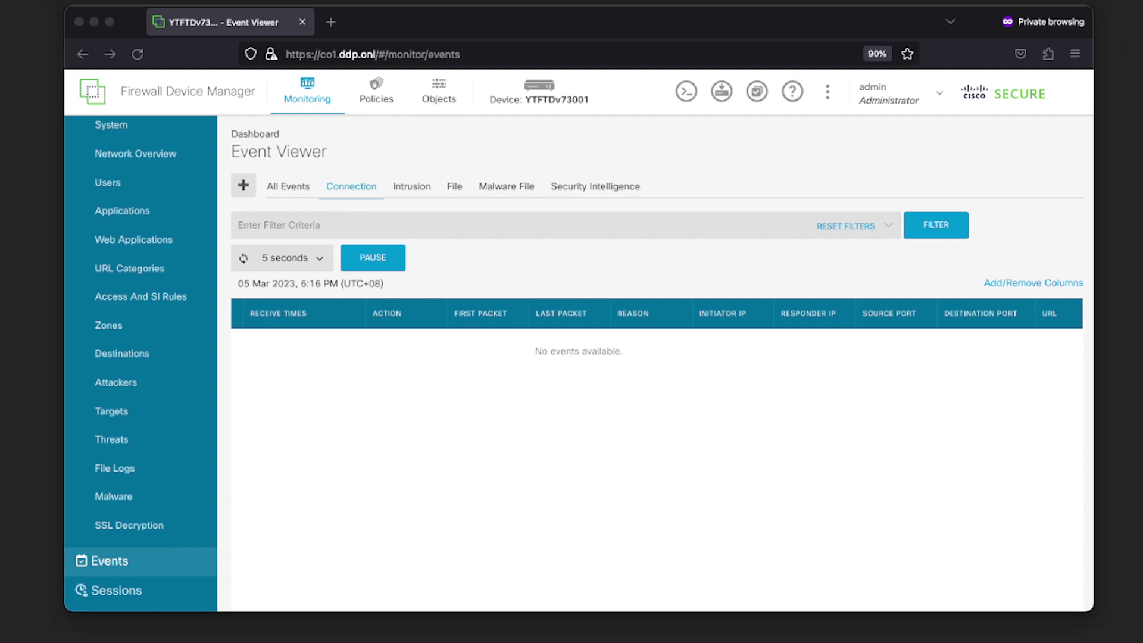
Inspect the Youtube Windows RDP entry's settings without changing them, confirming it targets co1.ddp.onl
{"action": "key", "text": "super+Tab"}
{"action": "left_click_drag", "start_coordinate": [478, 73], "coordinate": [424, 6]}
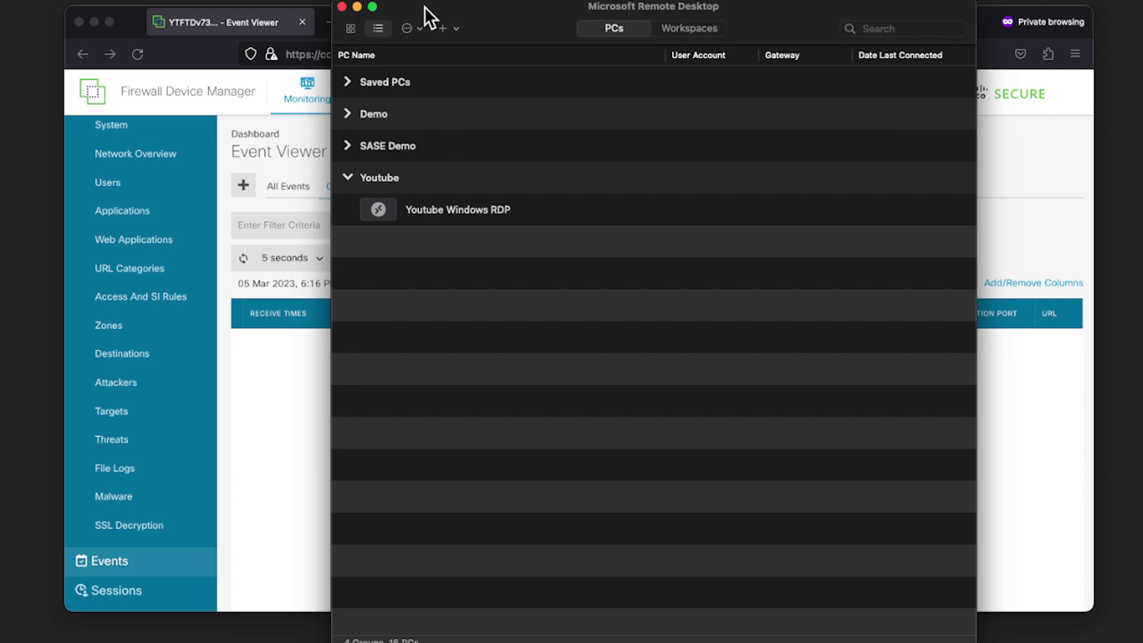
{"action": "left_click", "coordinate": [480, 212]}
{"action": "right_click", "coordinate": [480, 213]}
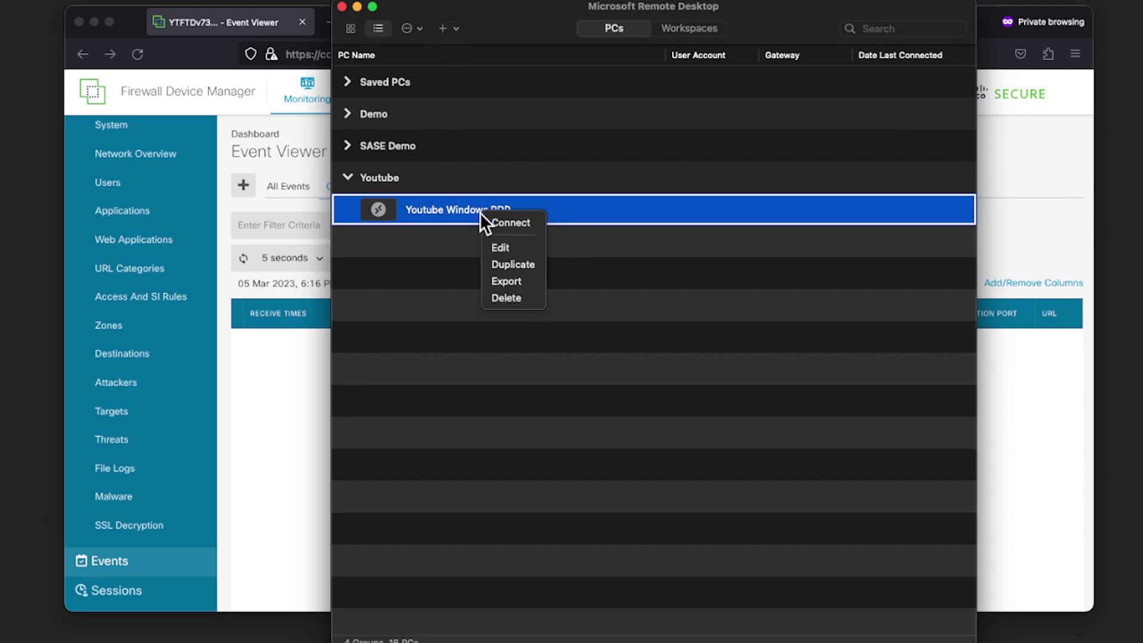
{"action": "left_click", "coordinate": [506, 247]}
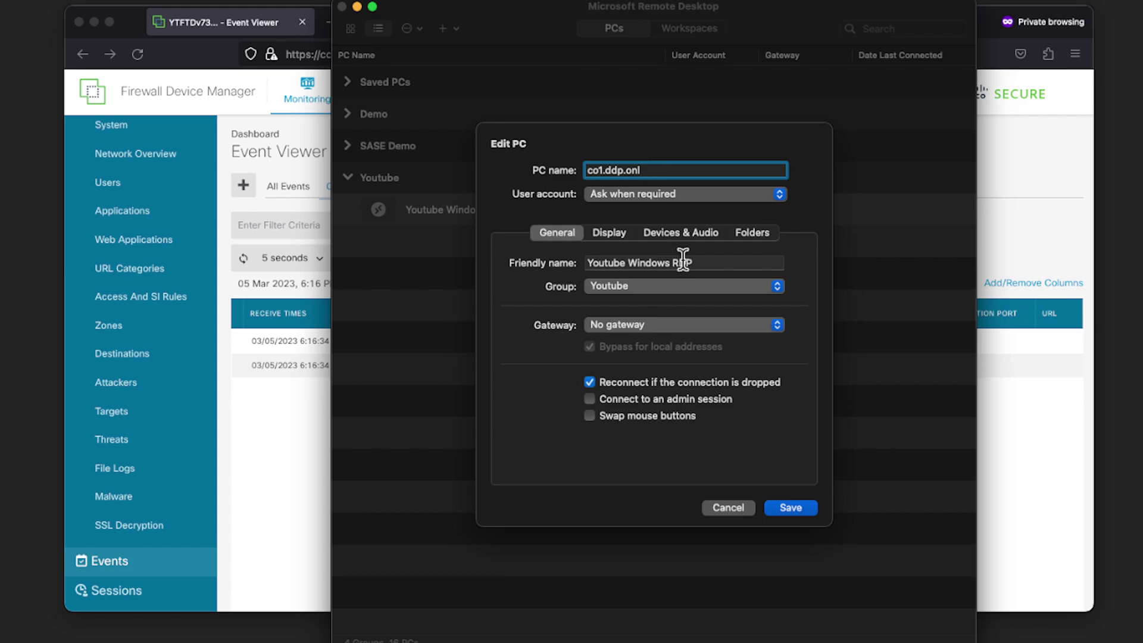
{"action": "left_click", "coordinate": [703, 263]}
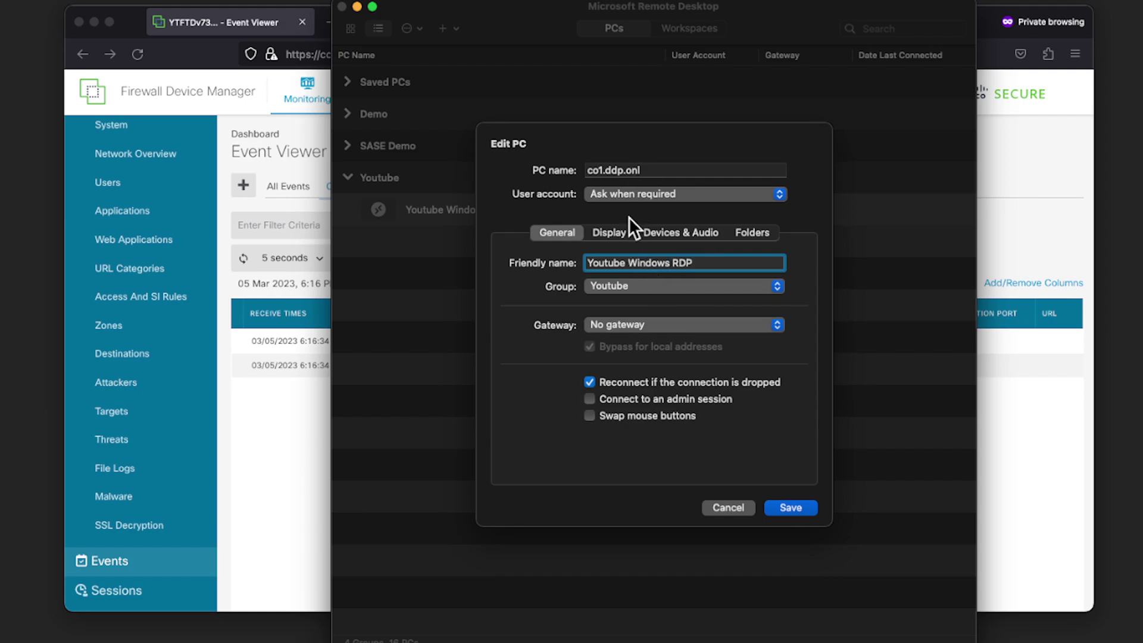
{"action": "left_click", "coordinate": [722, 510]}
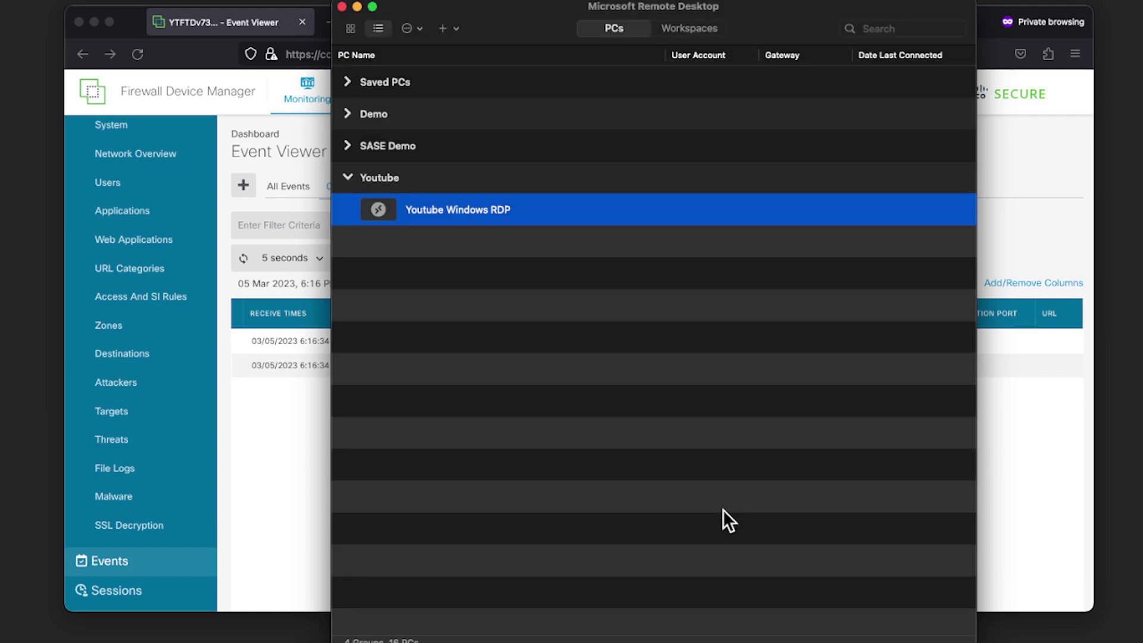
Connect to Youtube Windows RDP with the account username and password, accepting the certificate
{"action": "double_click", "coordinate": [478, 202]}
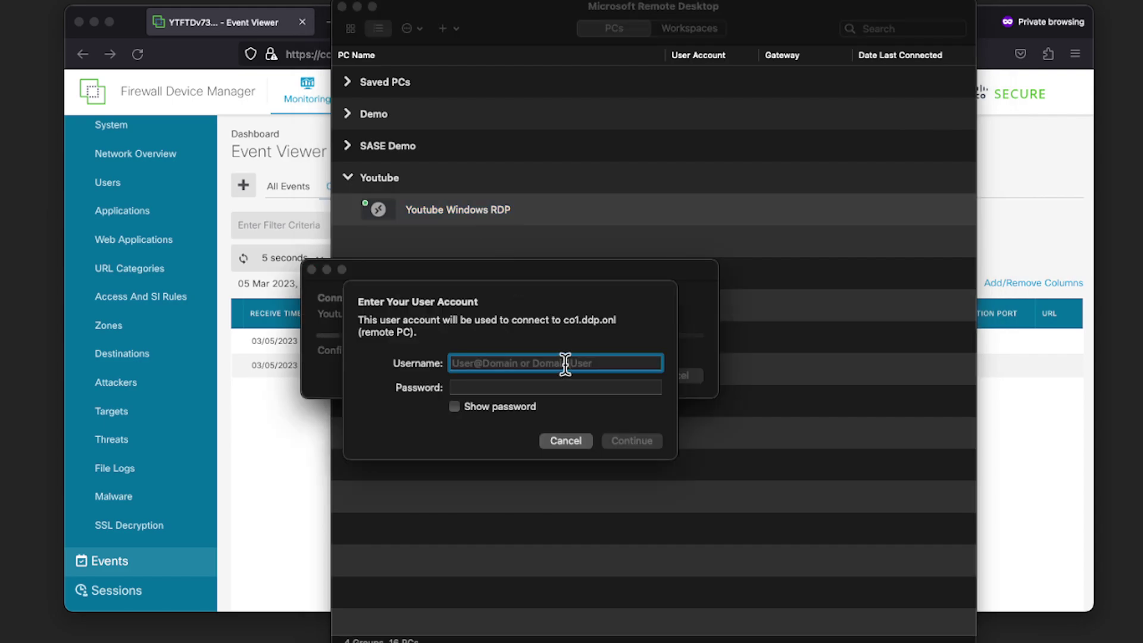
{"action": "type", "text": "demo"}
{"action": "key", "text": "Tab"}
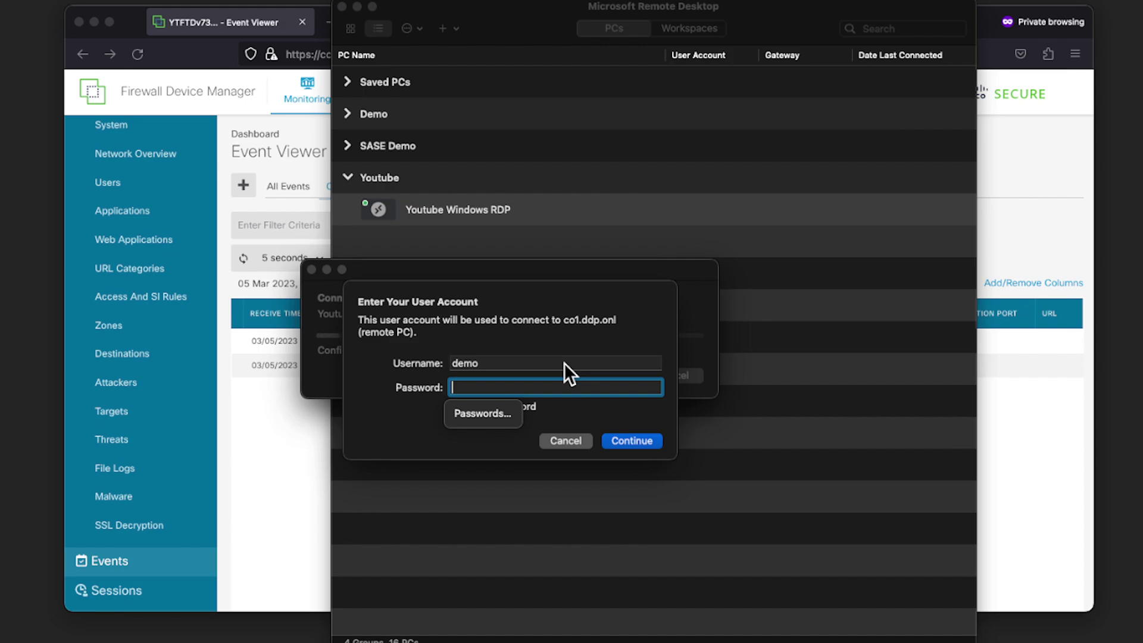
{"action": "type", "text": "••••"}
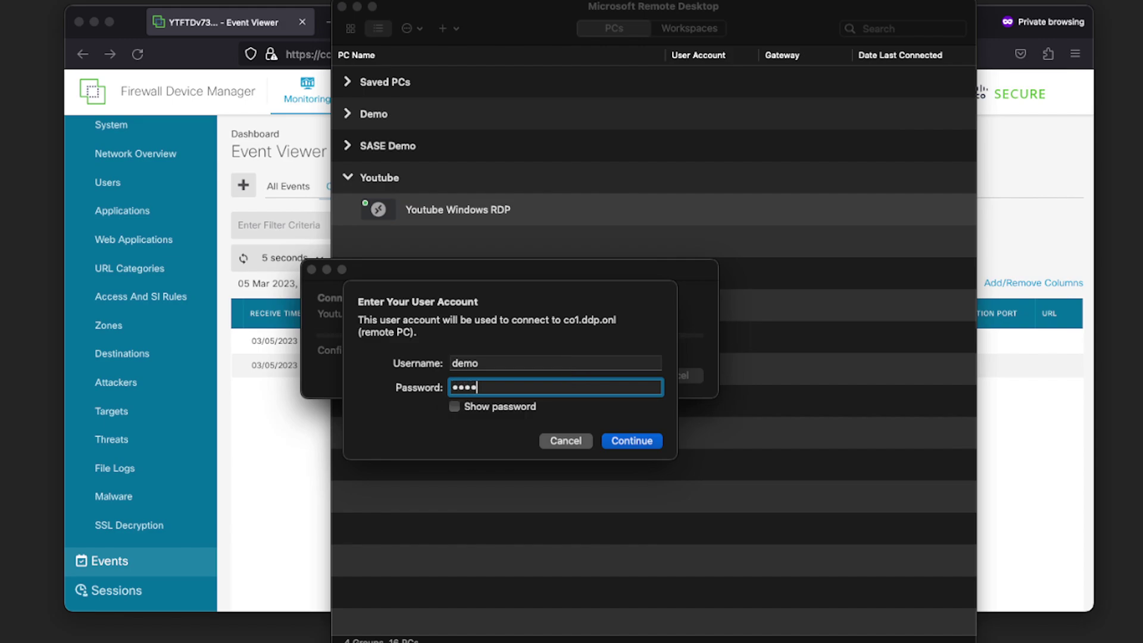
{"action": "type", "text": "••••••••"}
{"action": "left_click", "coordinate": [631, 441]}
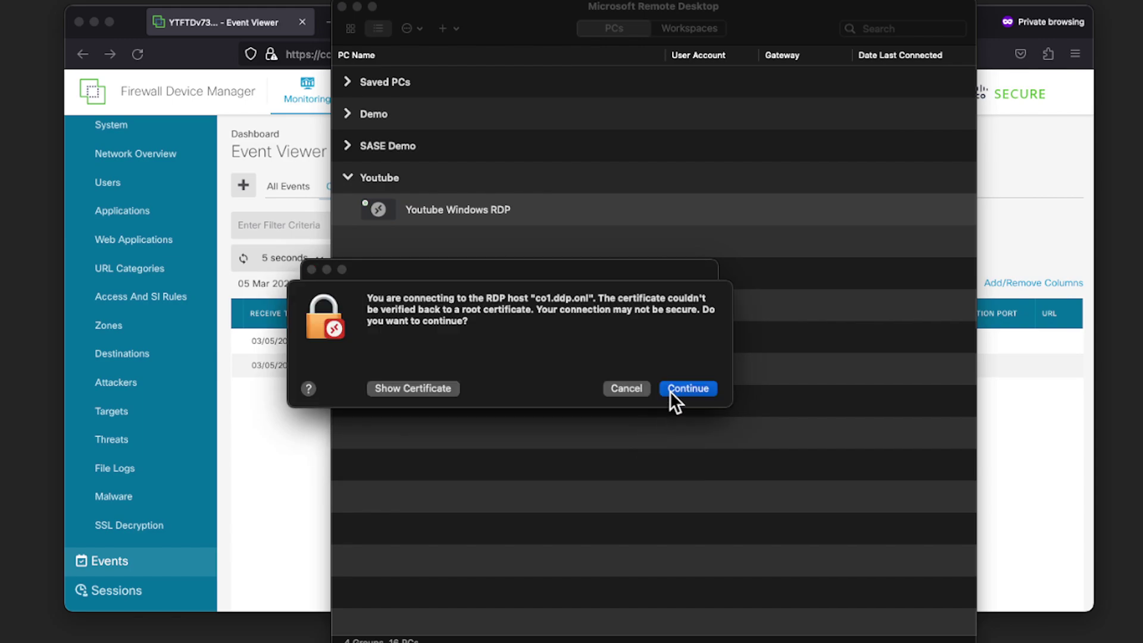
{"action": "left_click", "coordinate": [670, 391]}
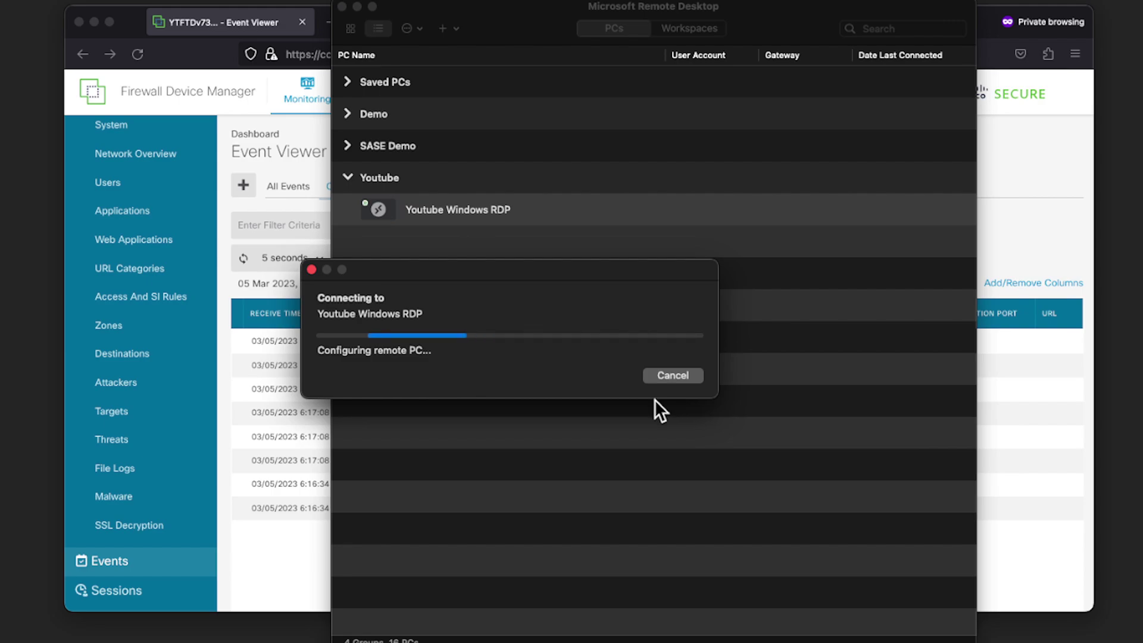
Run ipconfig on the remote PC to confirm IPv4 172.16.2.200, then close Command Prompt
{"action": "left_click", "coordinate": [264, 476]}
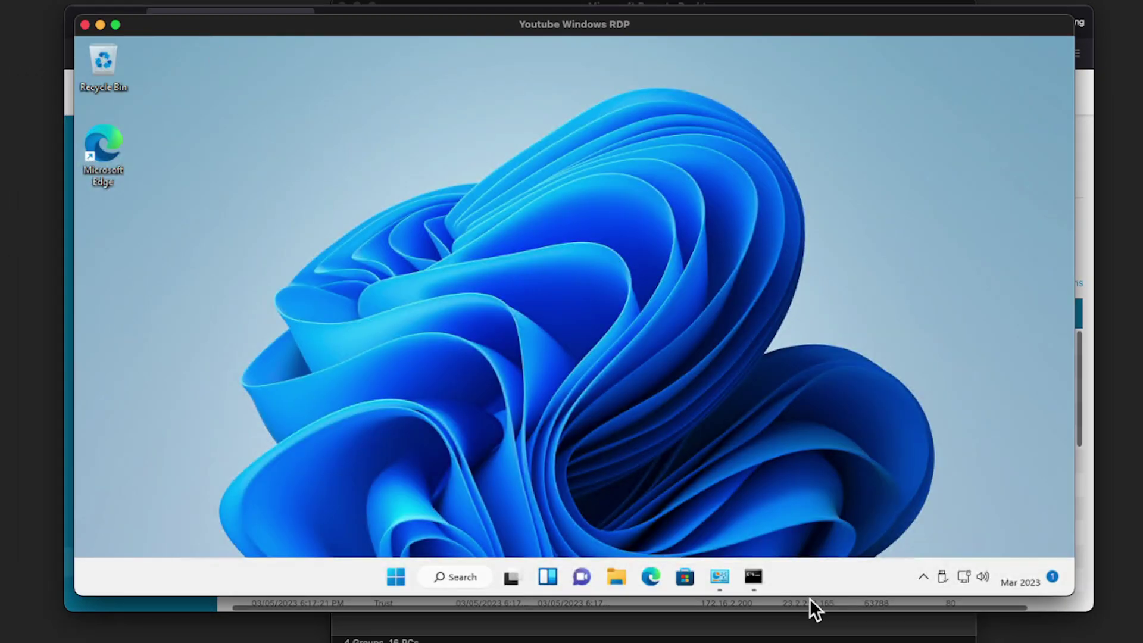
{"action": "left_click", "coordinate": [753, 576]}
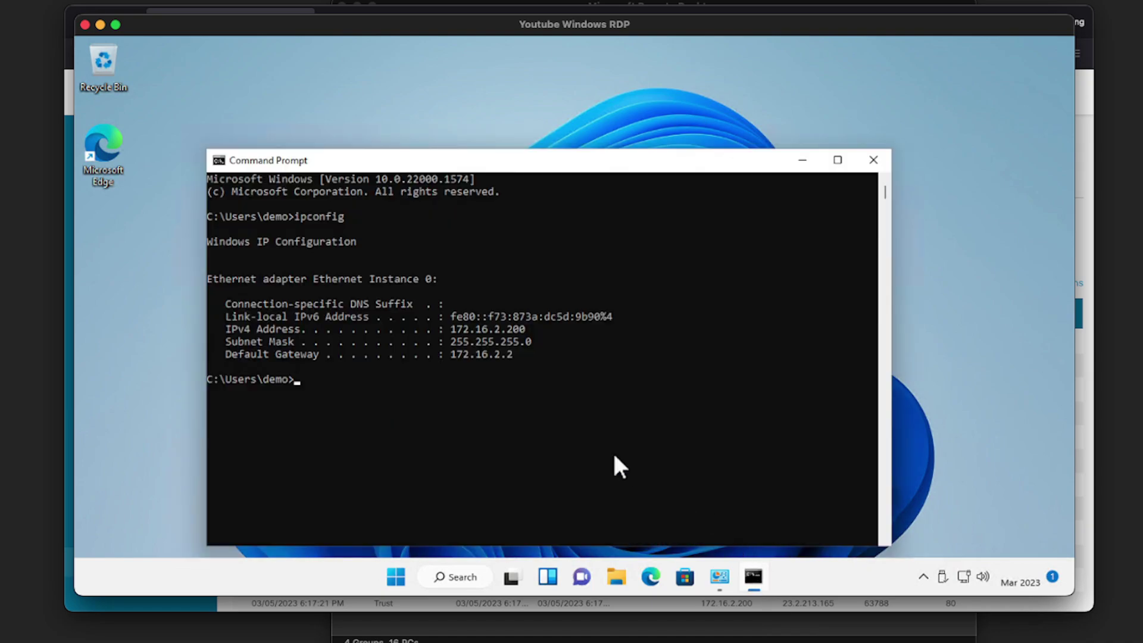
{"action": "left_click", "coordinate": [614, 453]}
{"action": "type", "text": "ipconfig"}
{"action": "key", "text": "Return"}
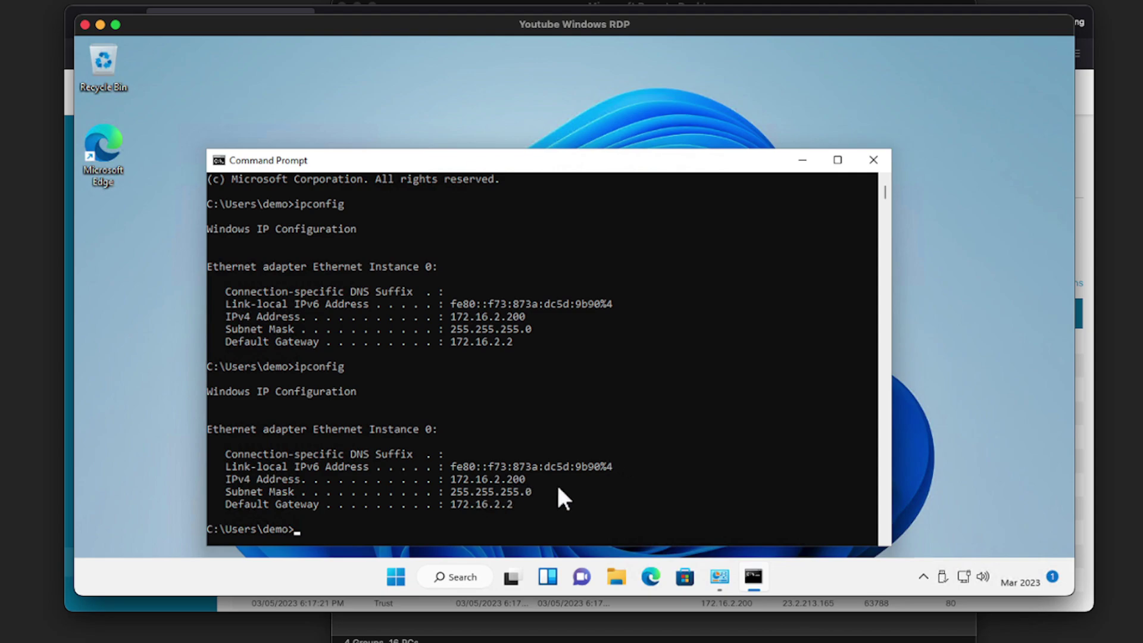
{"action": "left_click", "coordinate": [876, 159]}
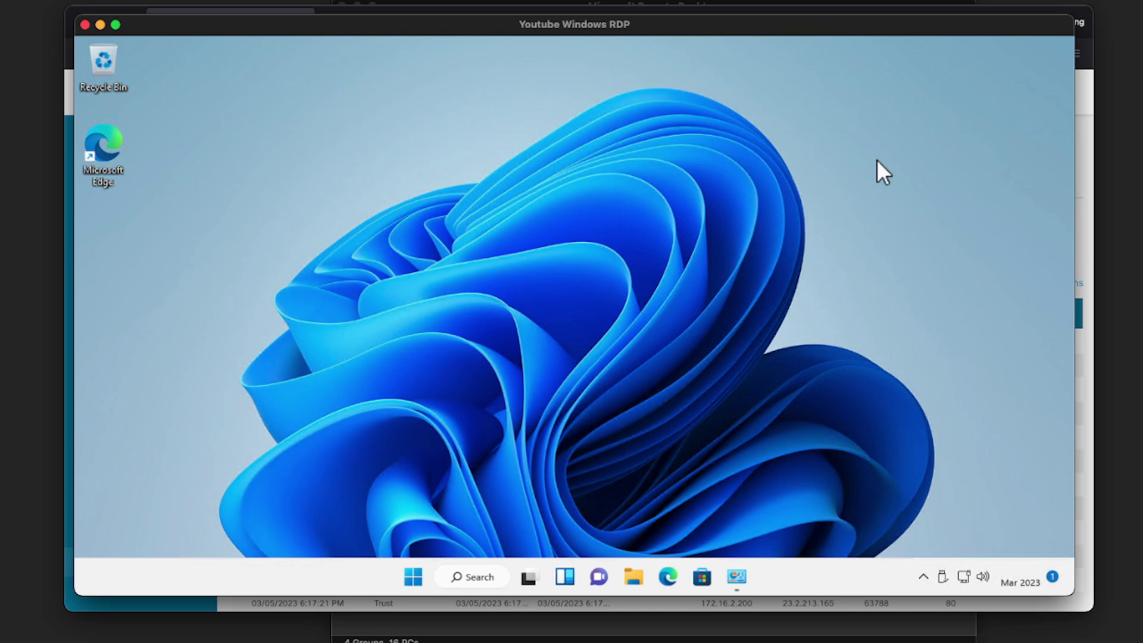